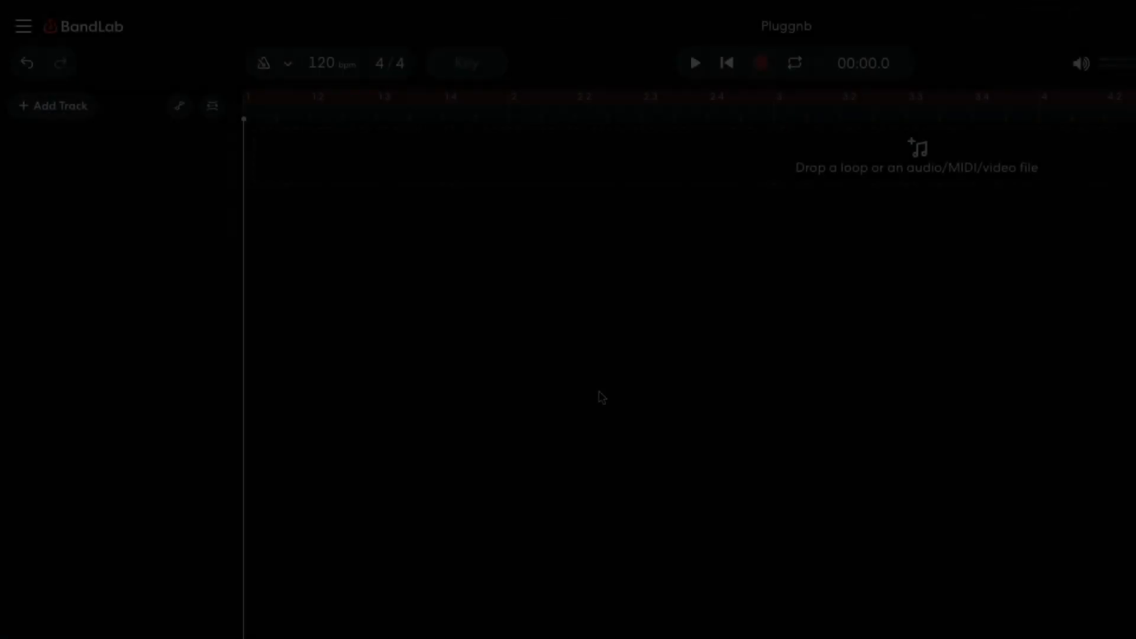
Step: Set the project tempo to 150 bpm and the key to F minor
left_click(326, 63)
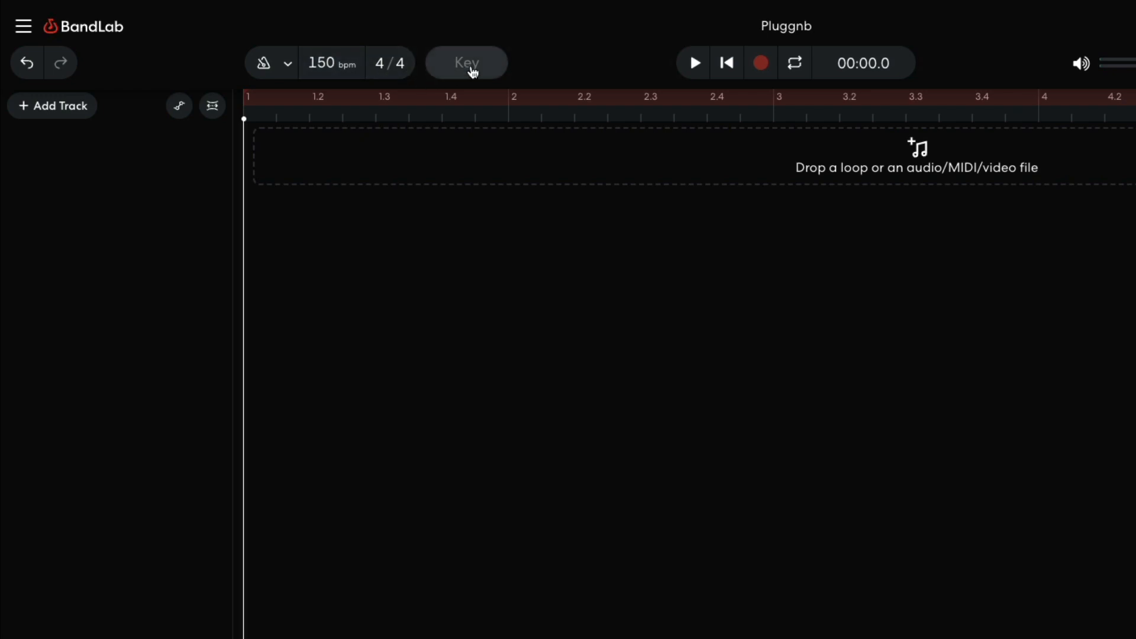
left_click(471, 68)
left_click_drag(503, 129, 502, 248)
left_click(469, 324)
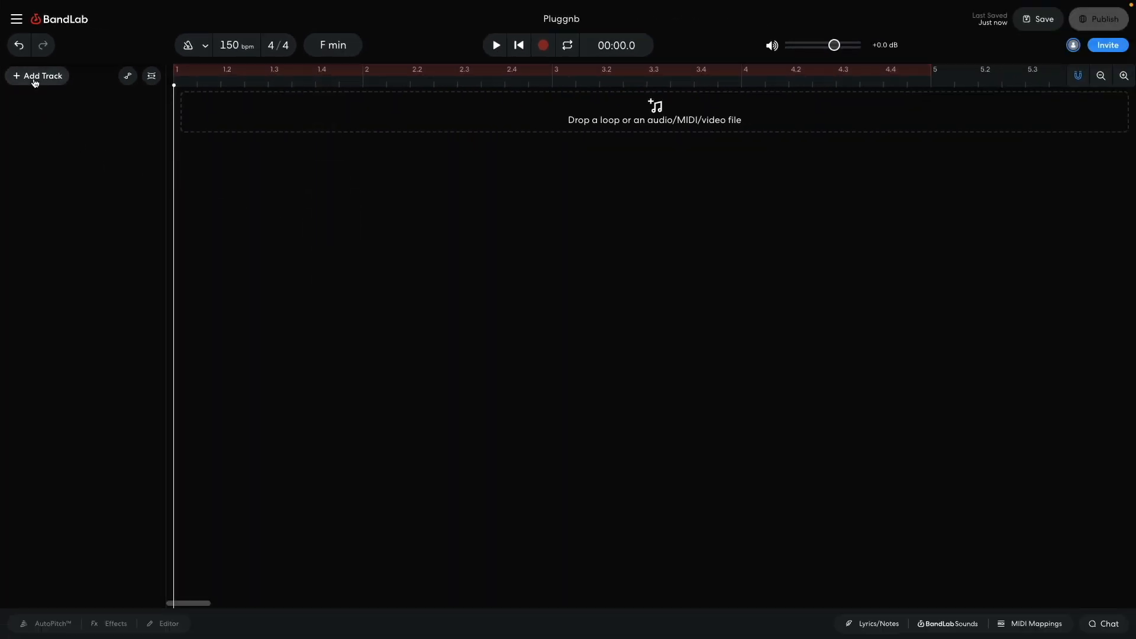
Step: Add a virtual instrument track and load the FM Keys synth on it
left_click(35, 79)
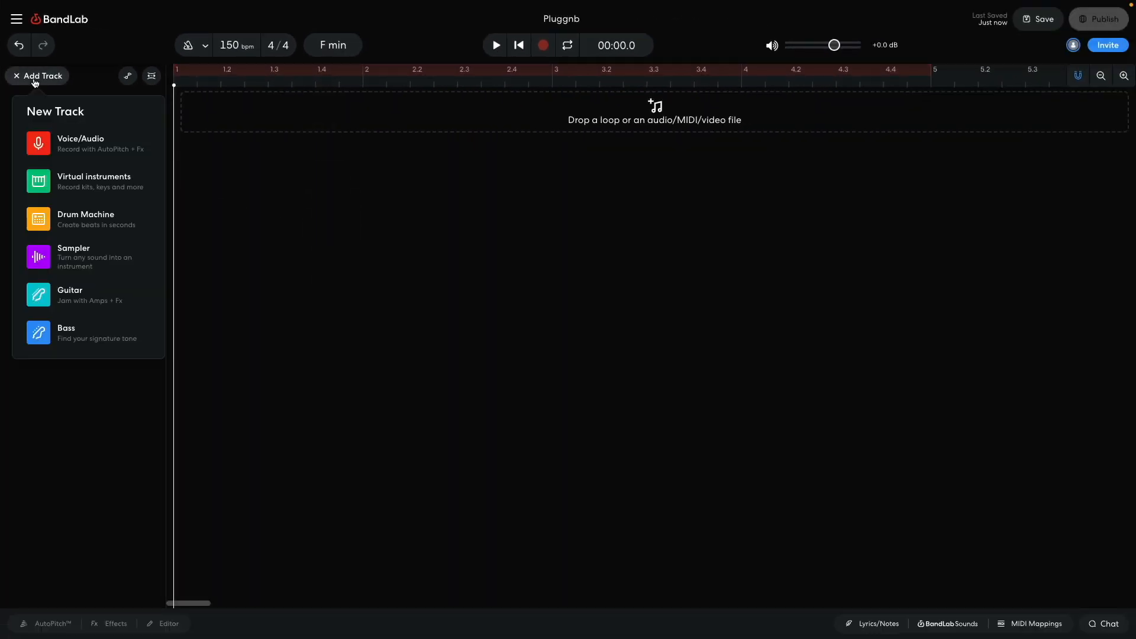
left_click(59, 180)
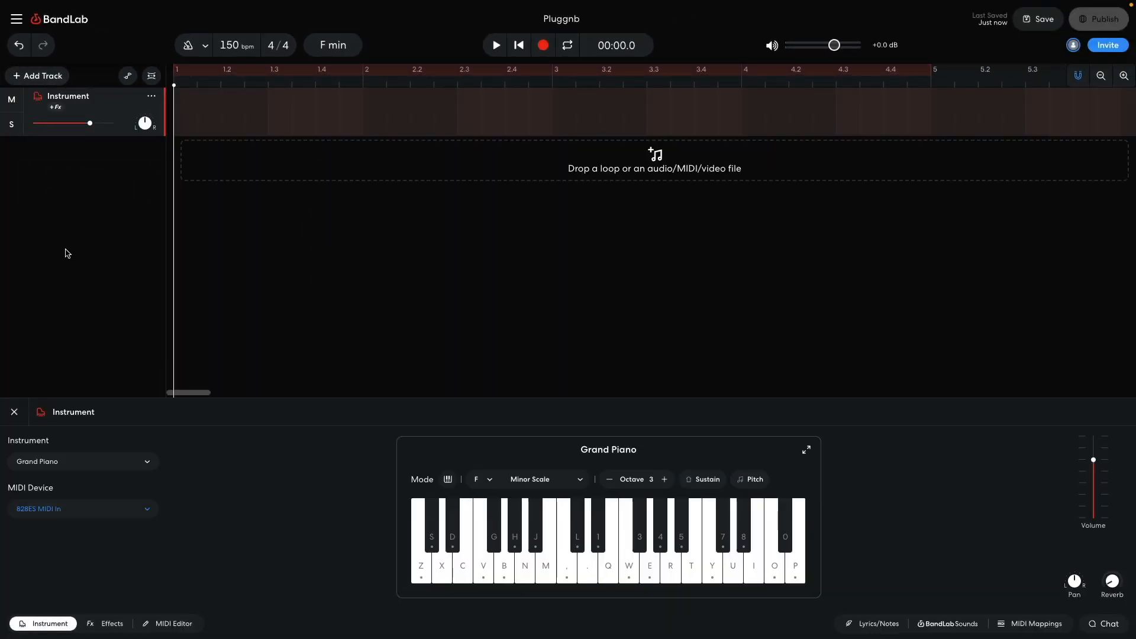
left_click(76, 467)
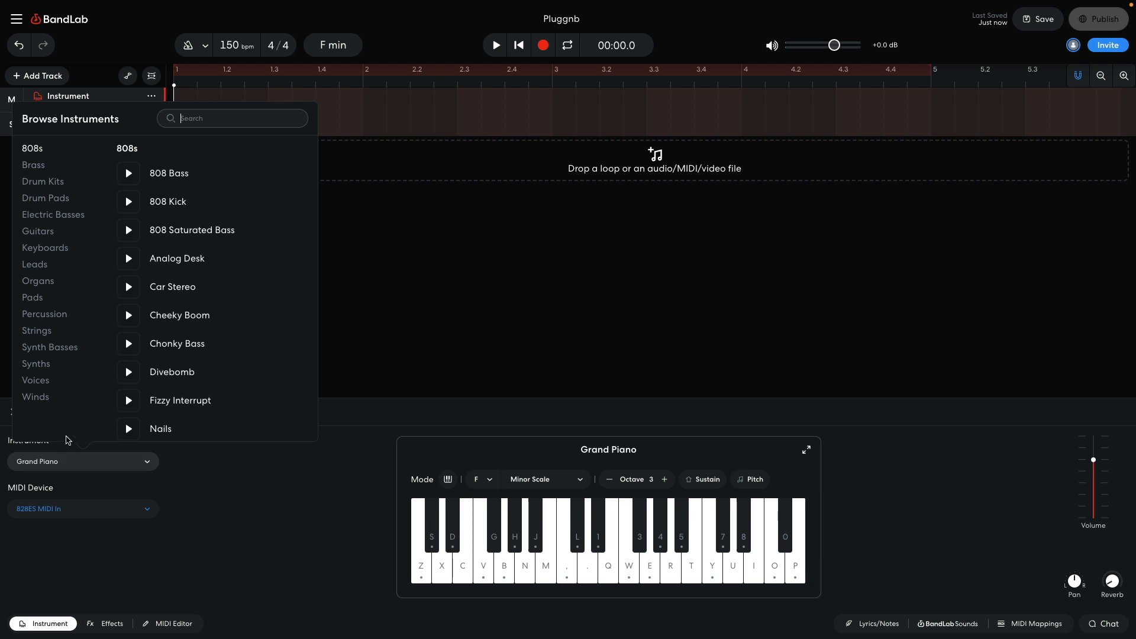
left_click(46, 366)
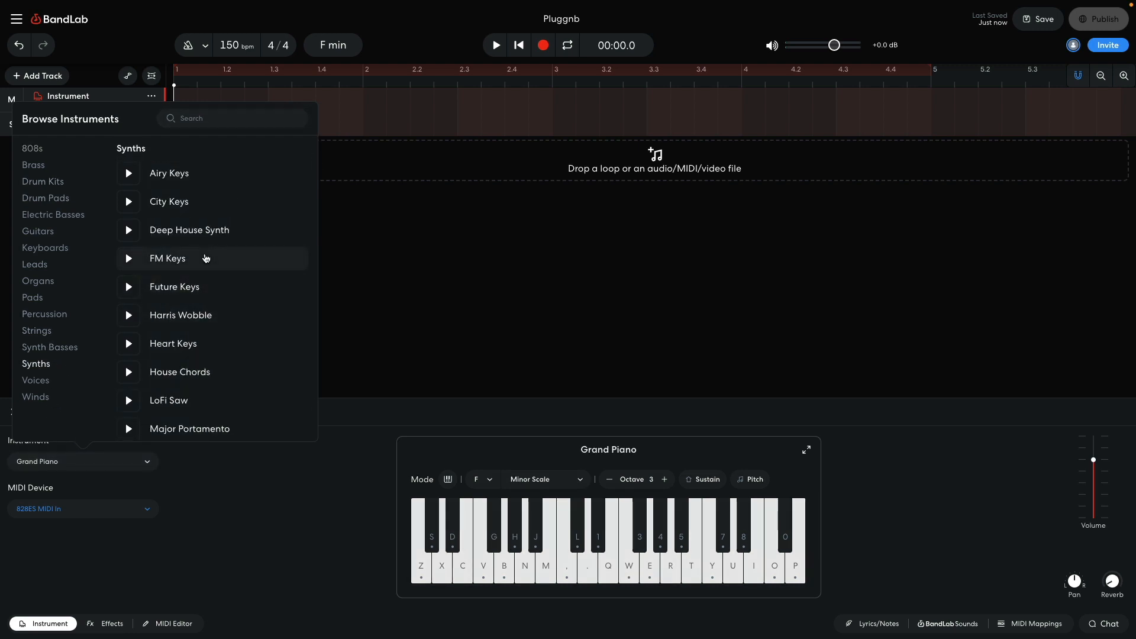
left_click(205, 258)
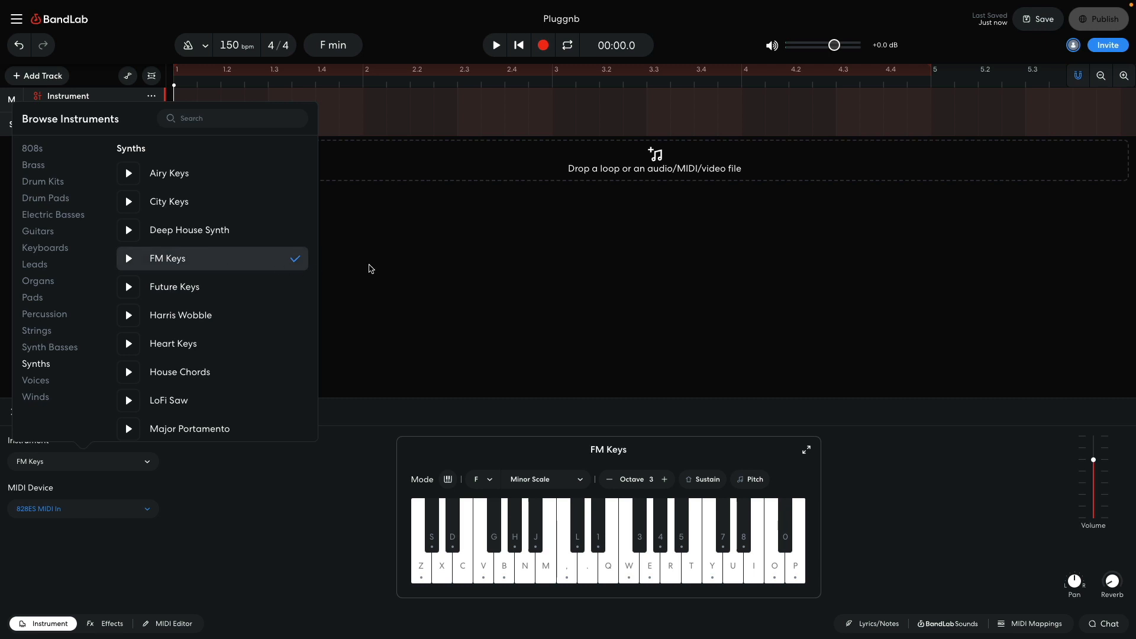
left_click(367, 266)
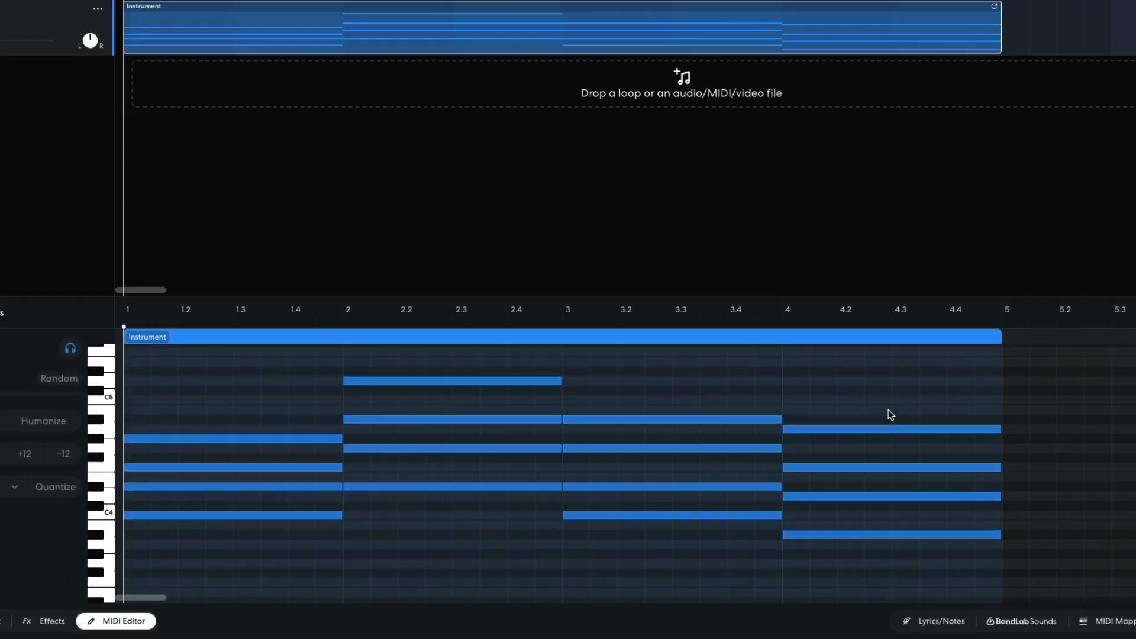
Step: Play back the four-bar chord progression on the Keys track
key("space")
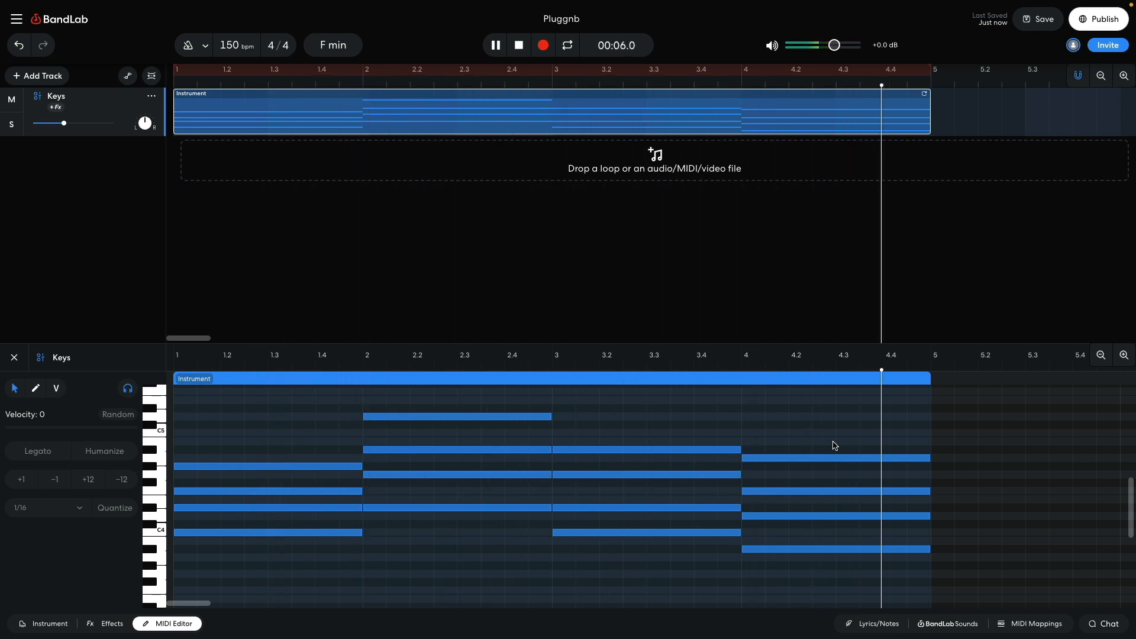
key("space")
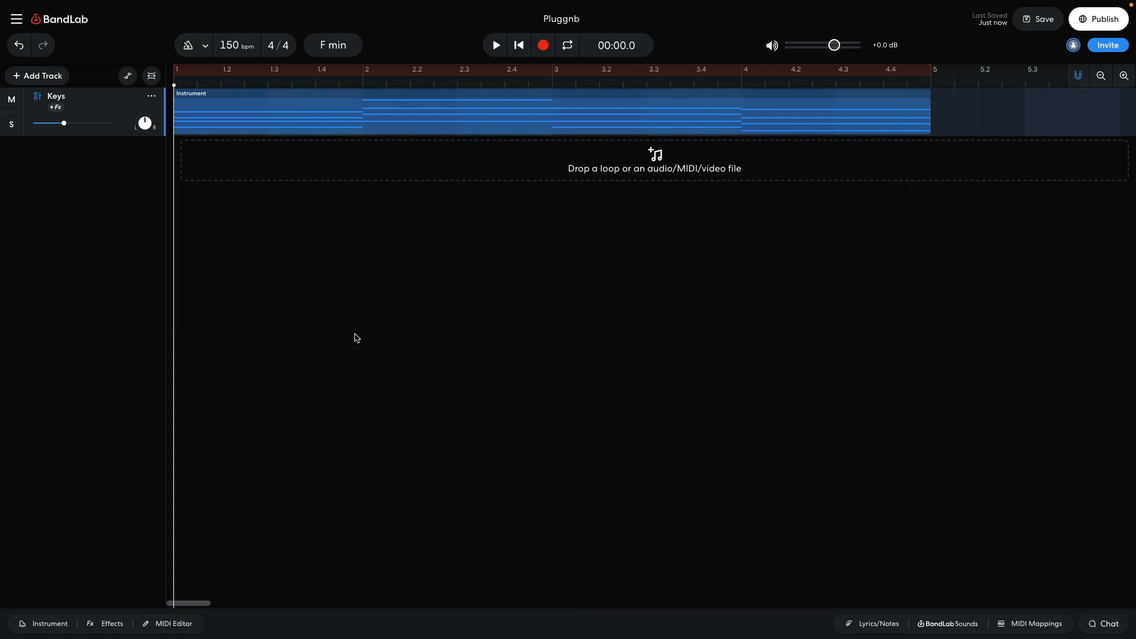
Step: Add the Chorus Ensemble modulation effect to the Keys track
left_click(115, 623)
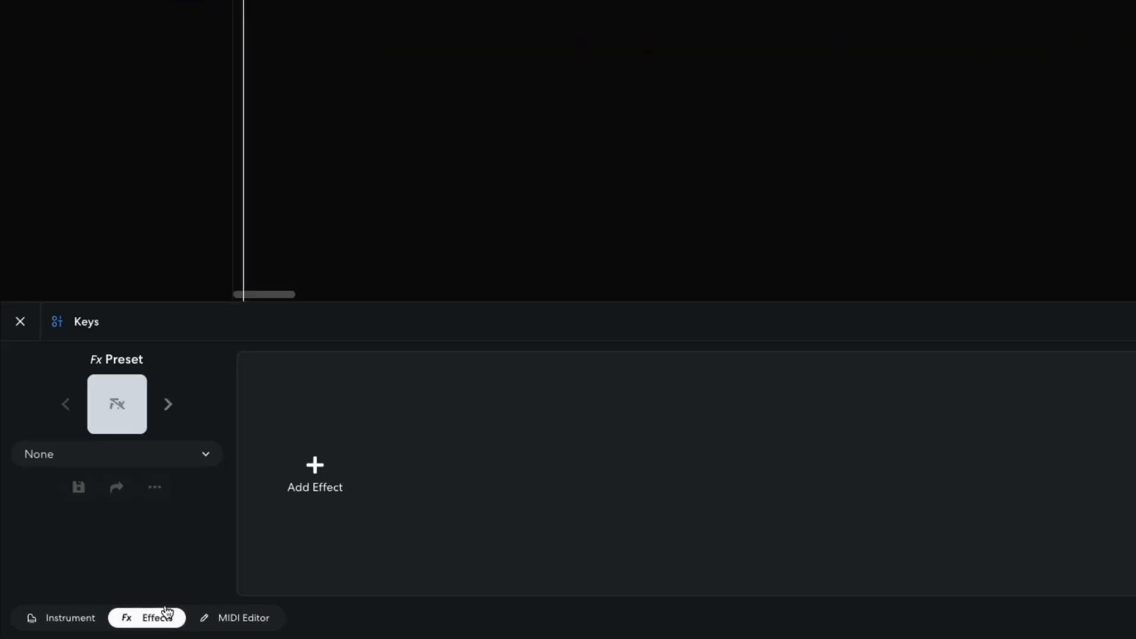
left_click(300, 474)
left_click(159, 174)
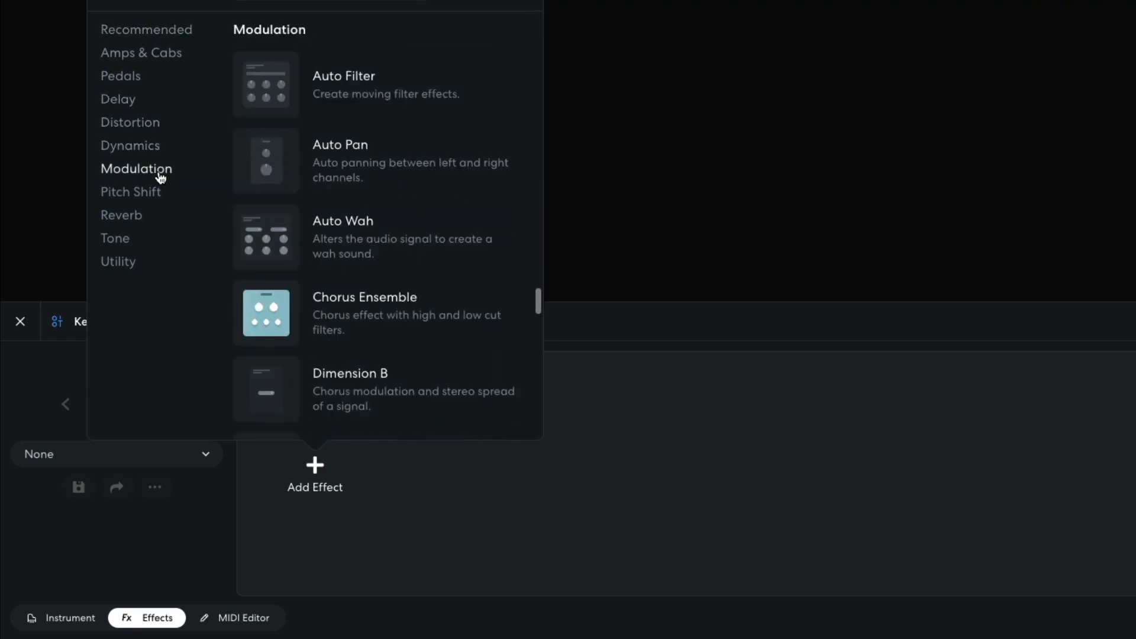
left_click(281, 314)
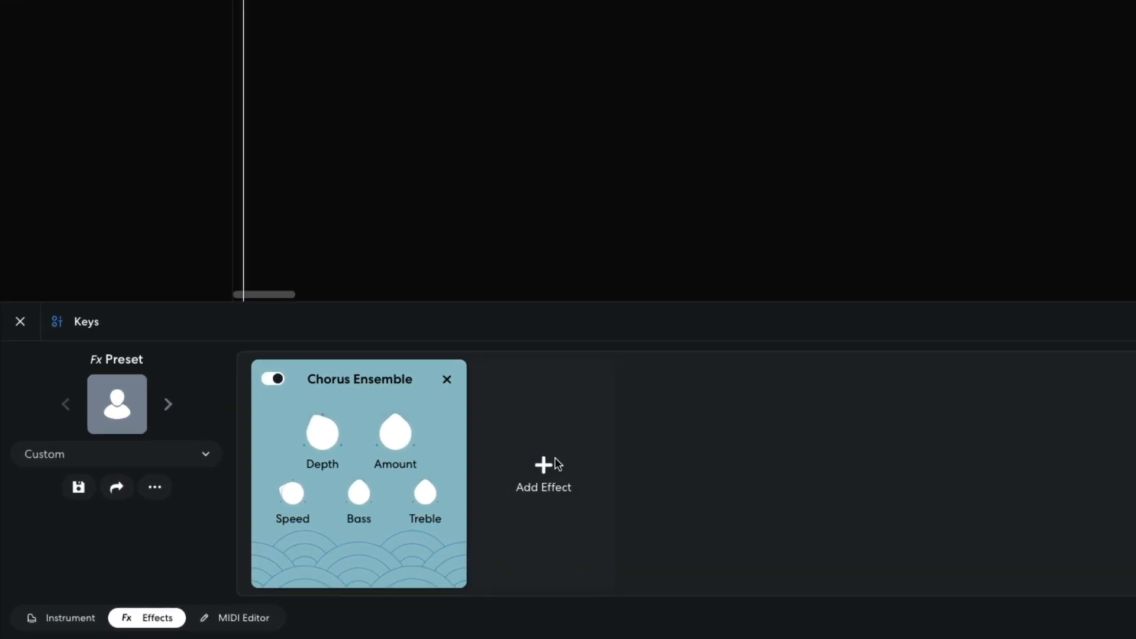
Step: Add Studio Reverb after the chorus on the Keys track, lower its mix to 24 %, and play back the chords
left_click(396, 515)
left_click(354, 216)
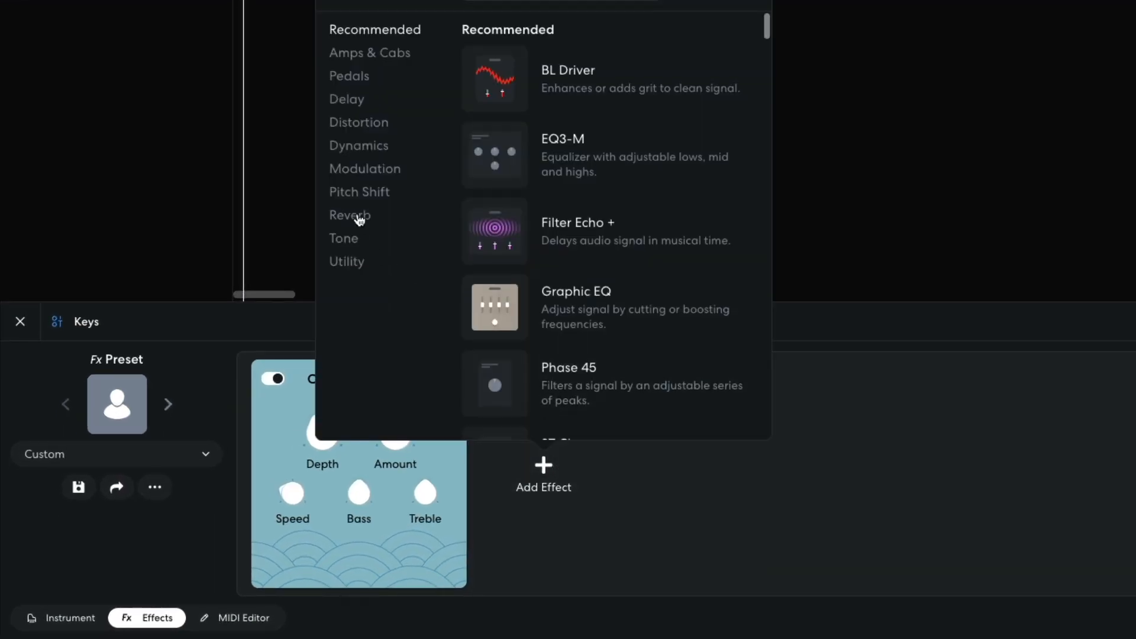
left_click(508, 246)
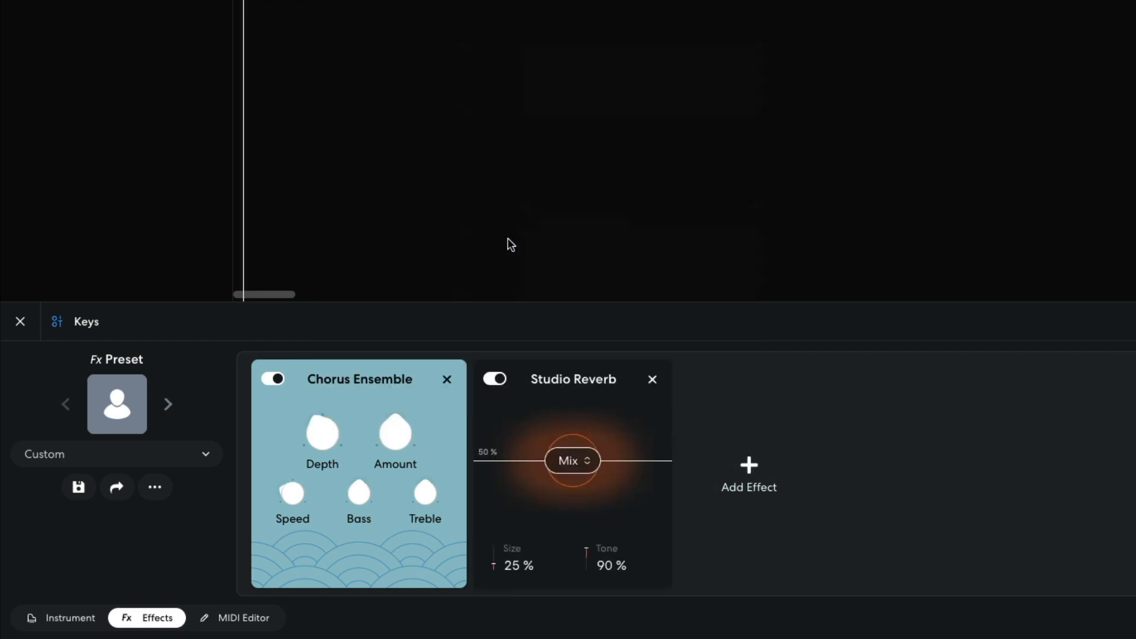
mouse_move(574, 450)
left_mouse_down()
mouse_move(577, 481)
mouse_move(576, 459)
left_mouse_up()
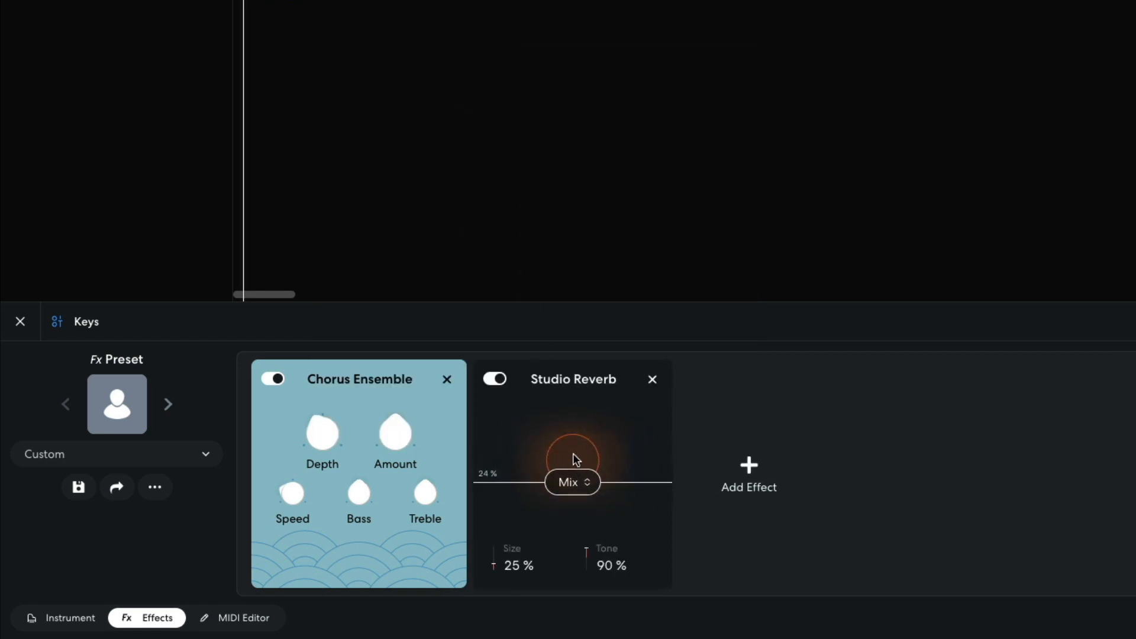
key("space")
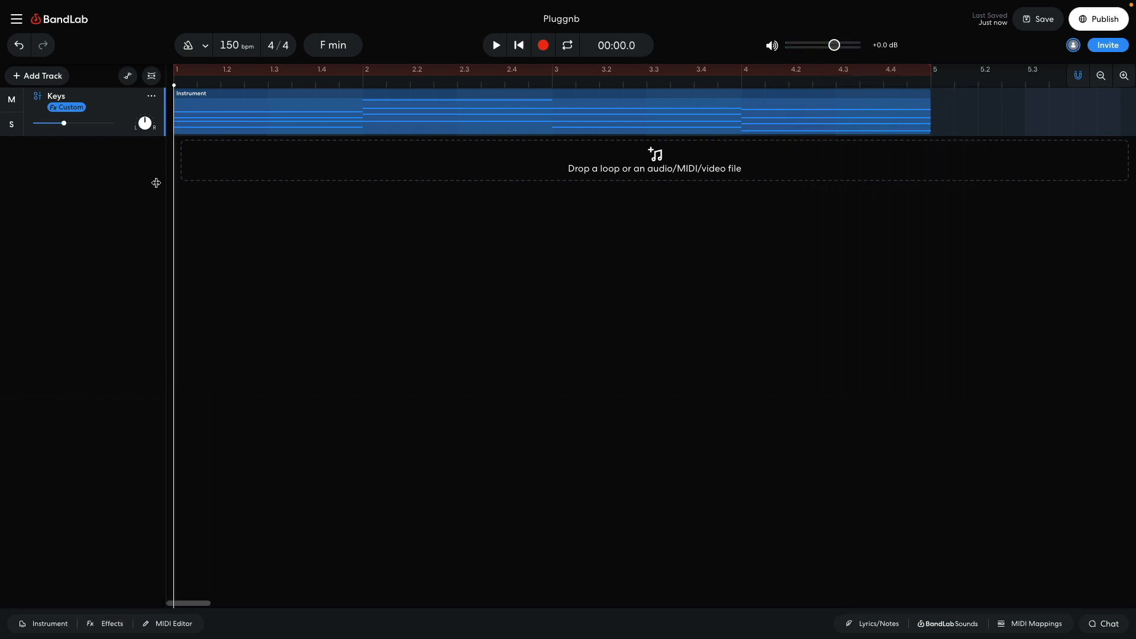
Step: Add a second virtual instrument track and load the 808 drum pads on it
left_click(57, 81)
left_click(74, 177)
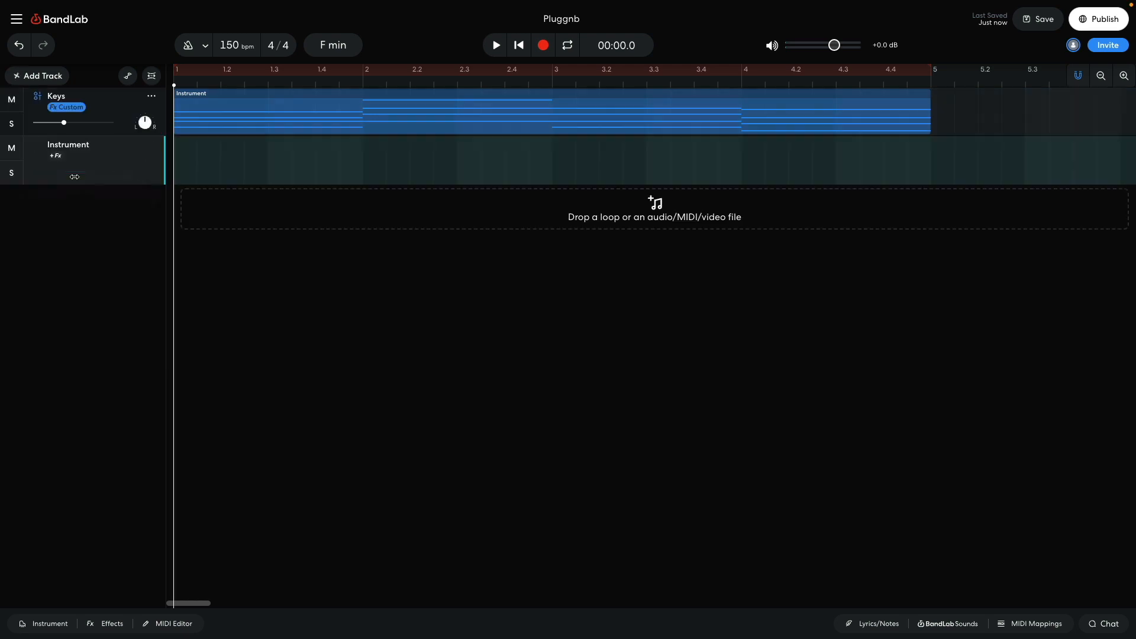
left_click(46, 624)
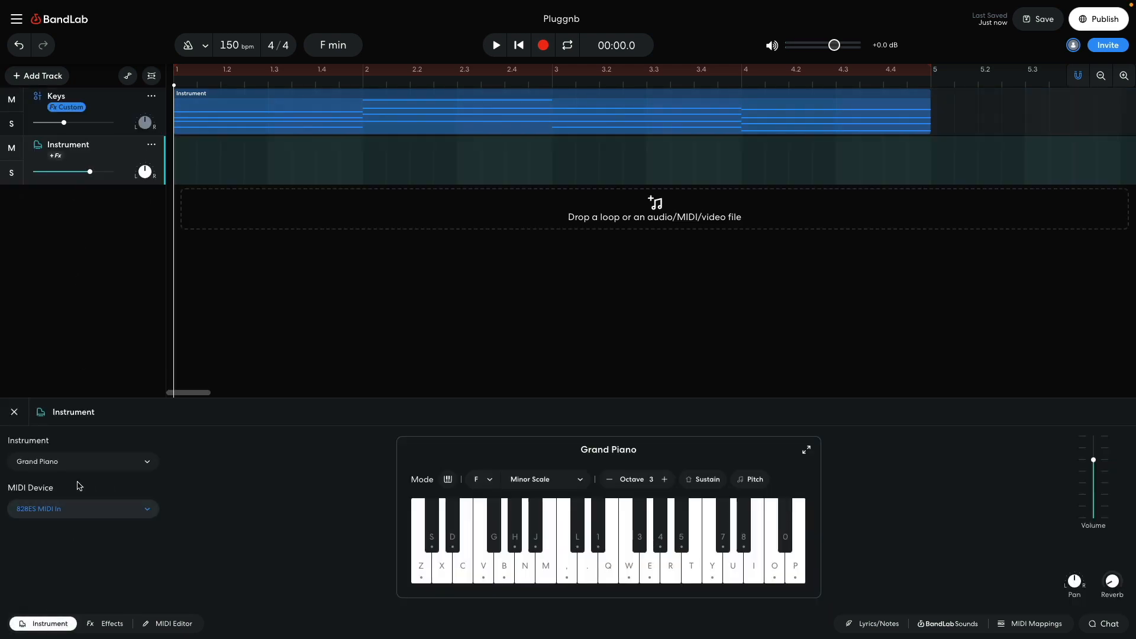
left_click(79, 463)
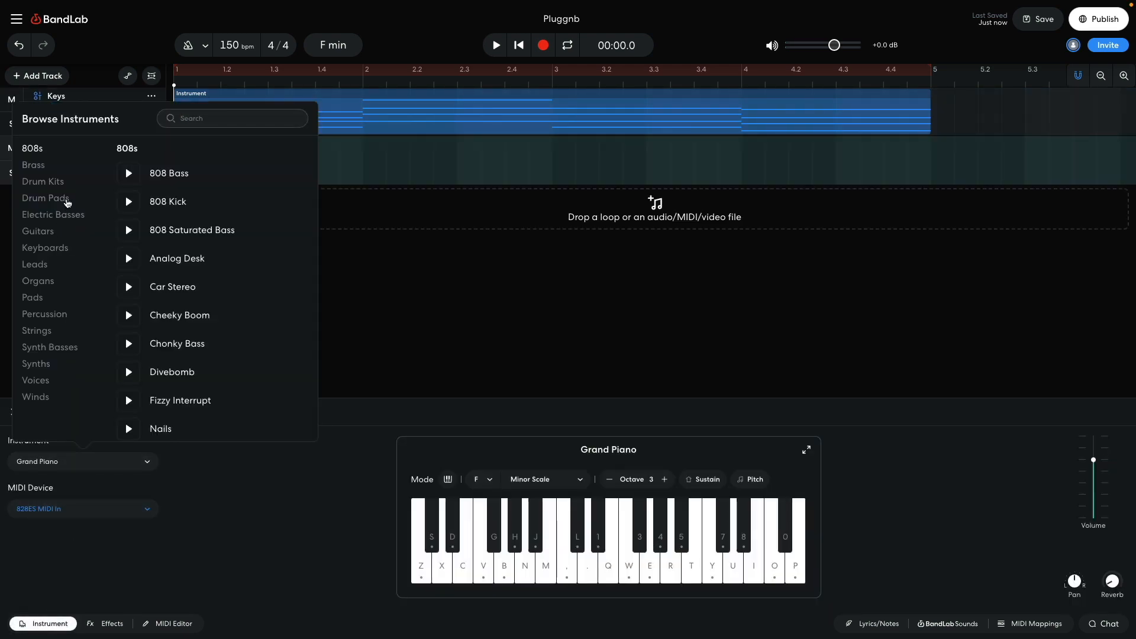
left_click(66, 202)
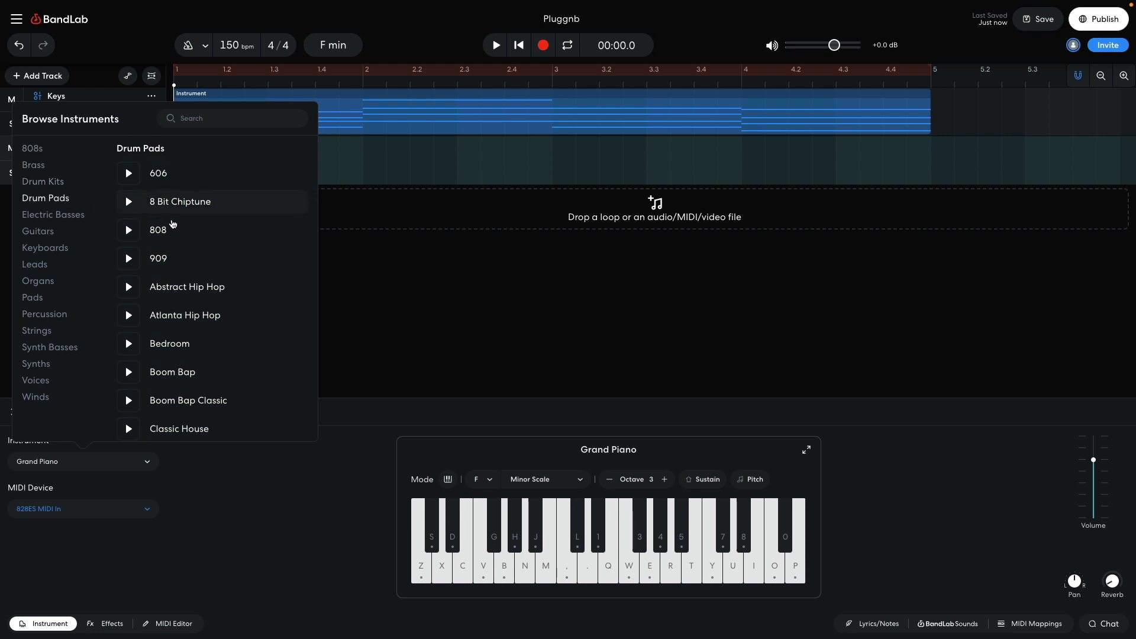
left_click(201, 233)
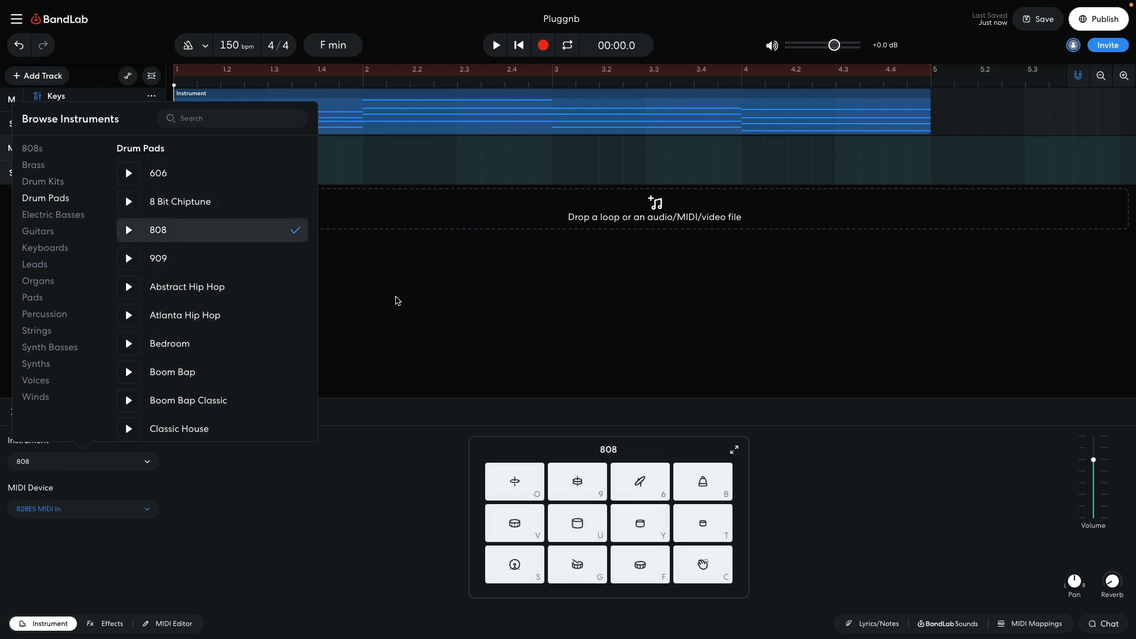
left_click(397, 301)
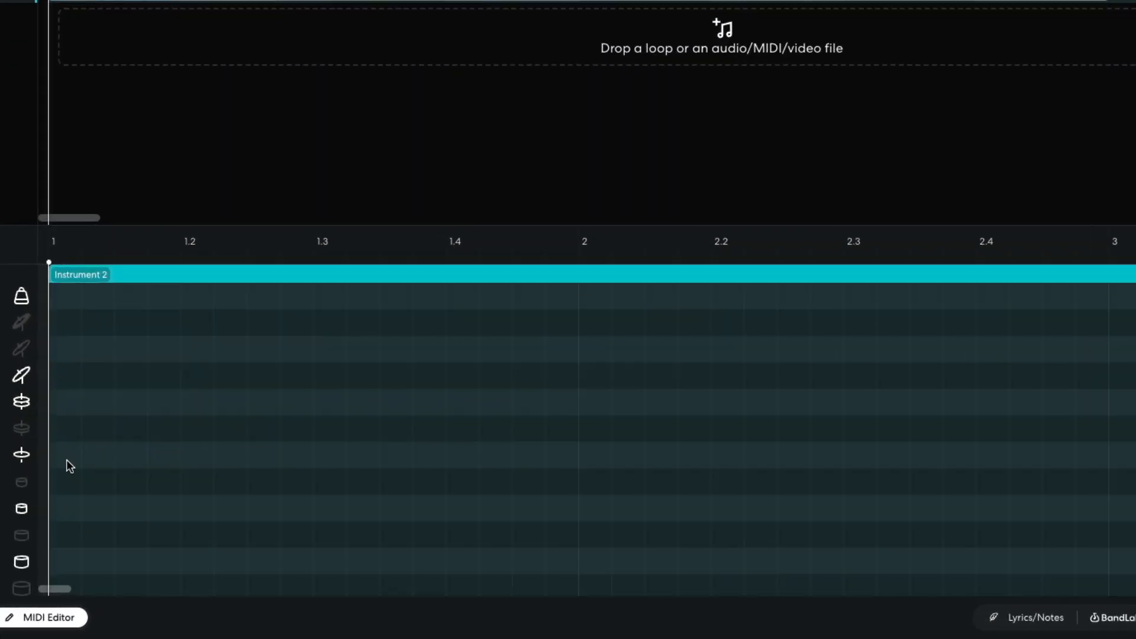
Step: Enter four consecutive 1/16 hi-hat notes on beat one of the 808 hat clip and duplicate them through beats two and three
left_click(66, 459)
left_click(97, 453)
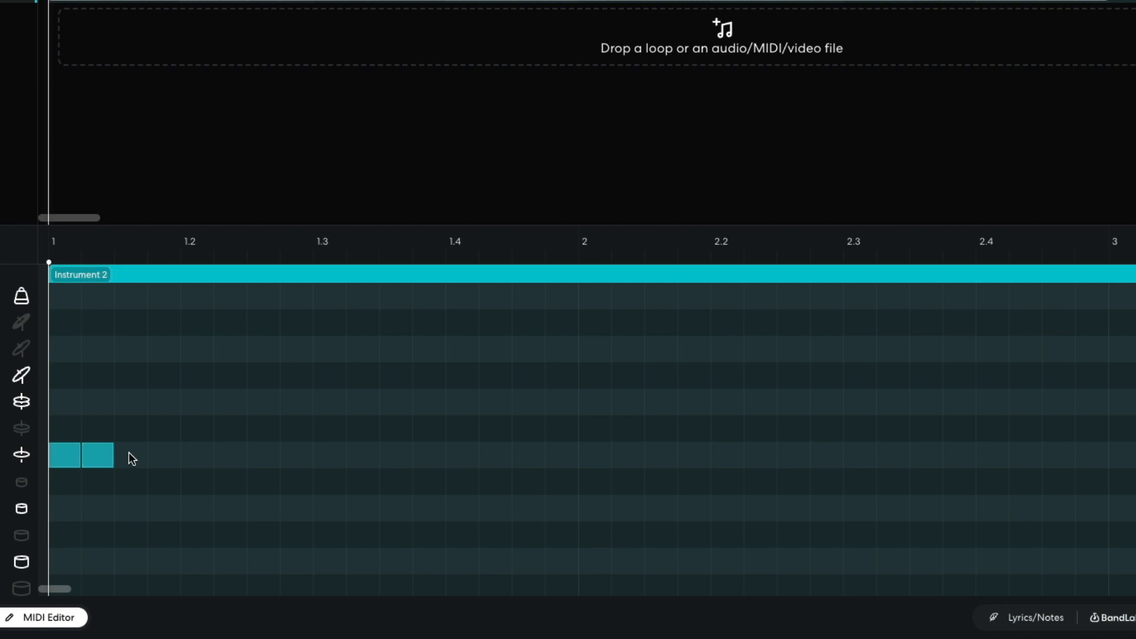
left_click(129, 453)
left_click(171, 456)
left_click_drag(229, 421, 63, 489)
key("ctrl+d")
key("ctrl+d")
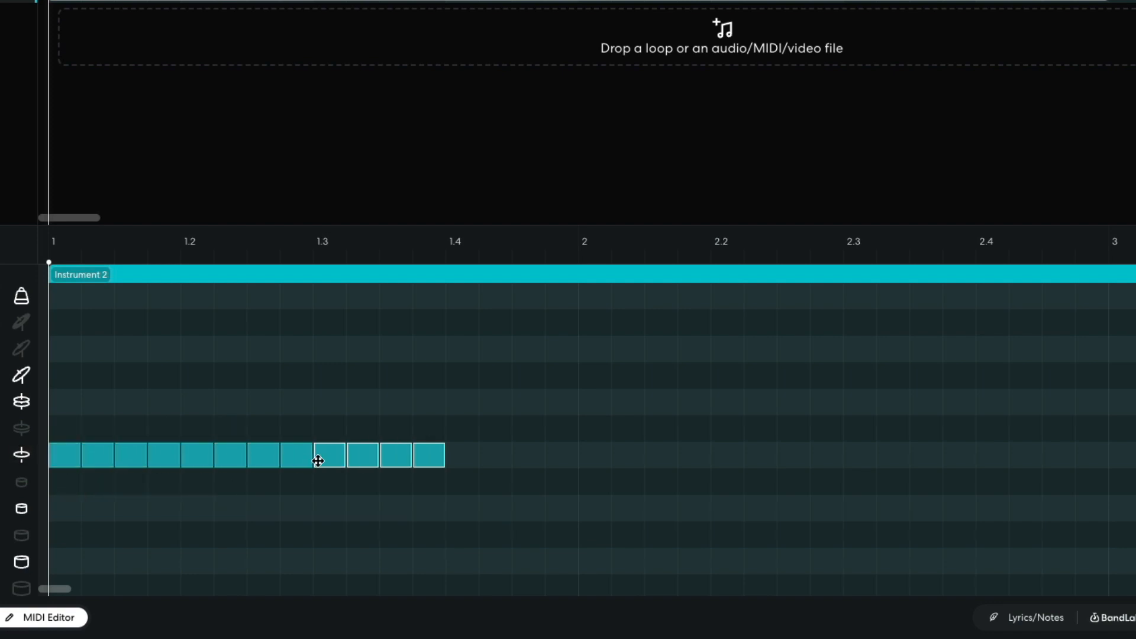
Step: Copy the 1/16 hi-hat notes onto beat four of bar one, and repeat the pattern through bar four
left_click_drag(334, 460, 462, 462)
left_click_drag(726, 382, 40, 503)
left_click_drag(71, 459, 586, 460)
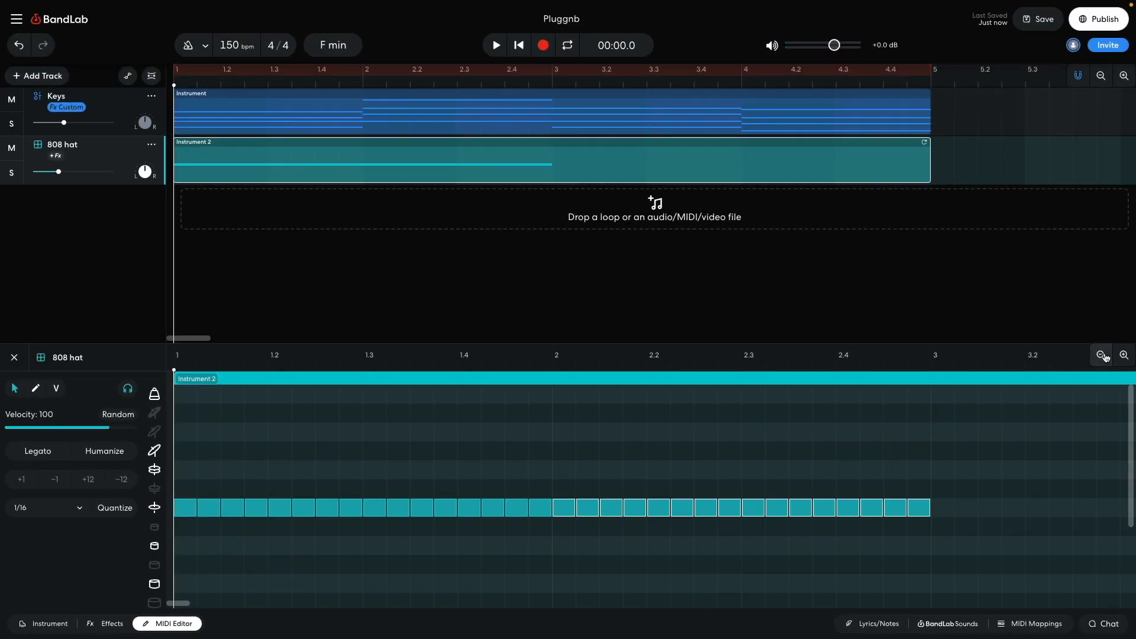
left_click(1102, 355)
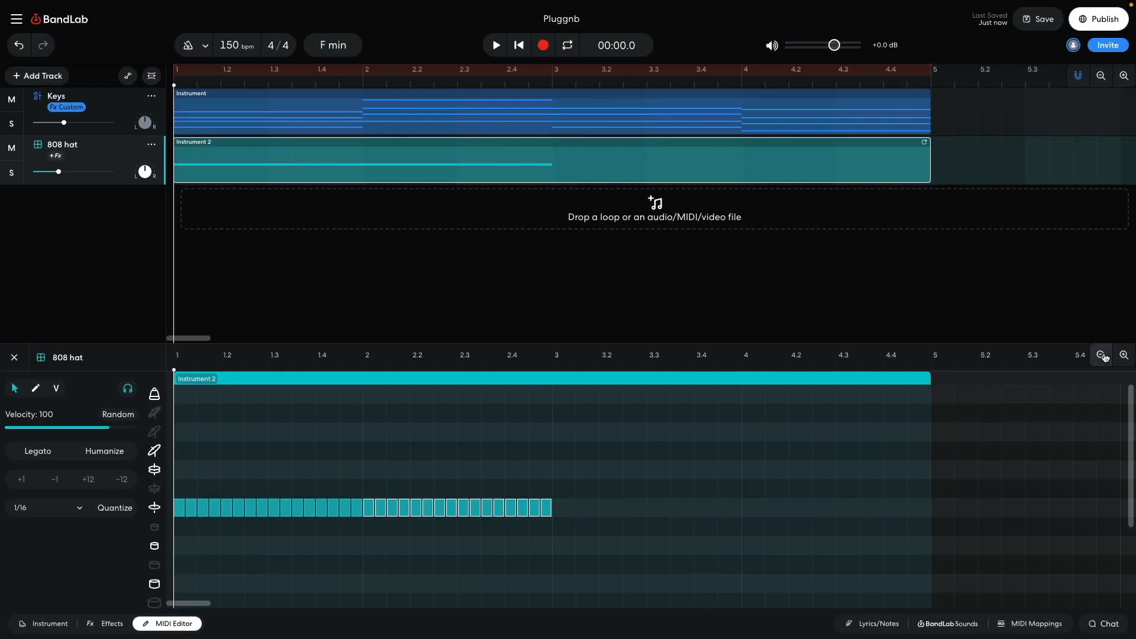
left_click_drag(758, 444, 180, 561)
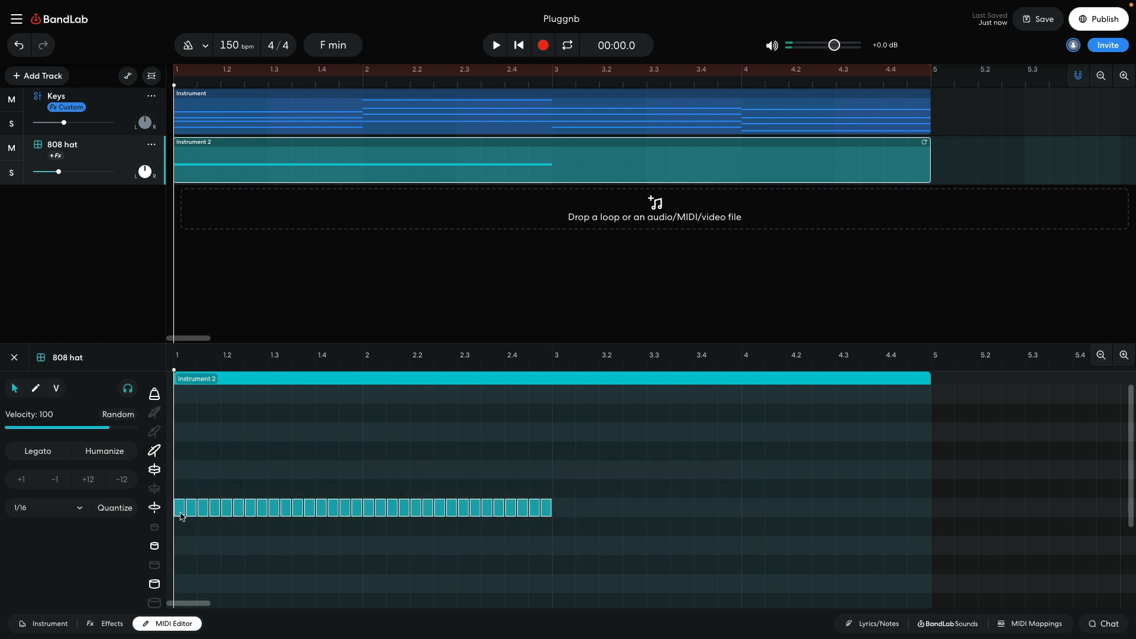
left_click_drag(184, 515, 558, 517)
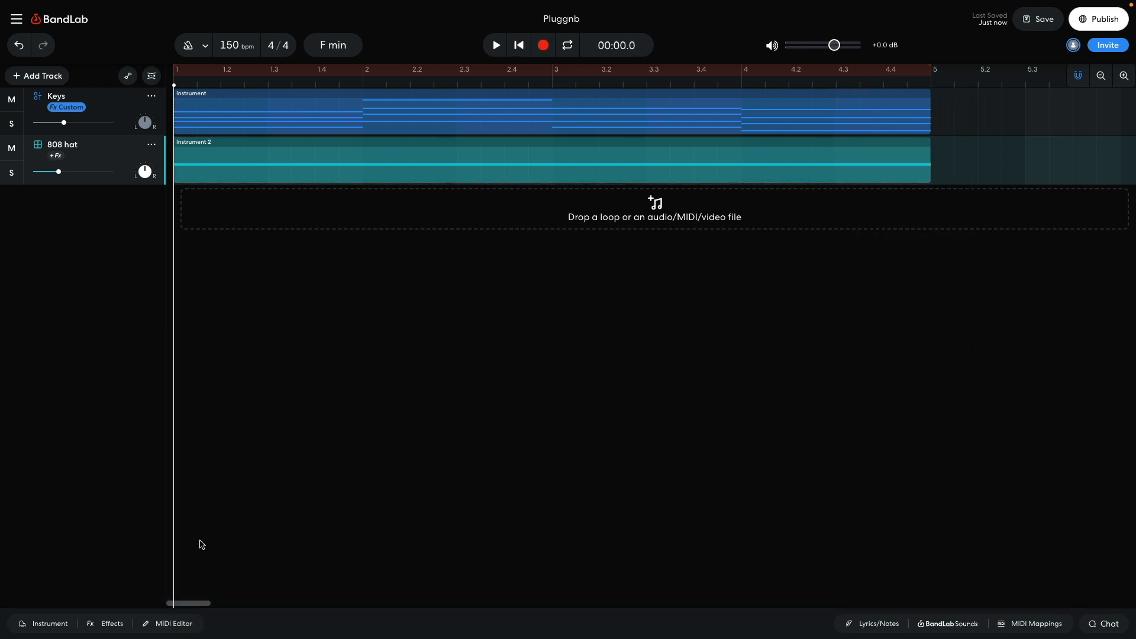
Step: Add the Little Rock modulation effect to the 808 hat track and play back the result
left_click(113, 624)
left_click(205, 530)
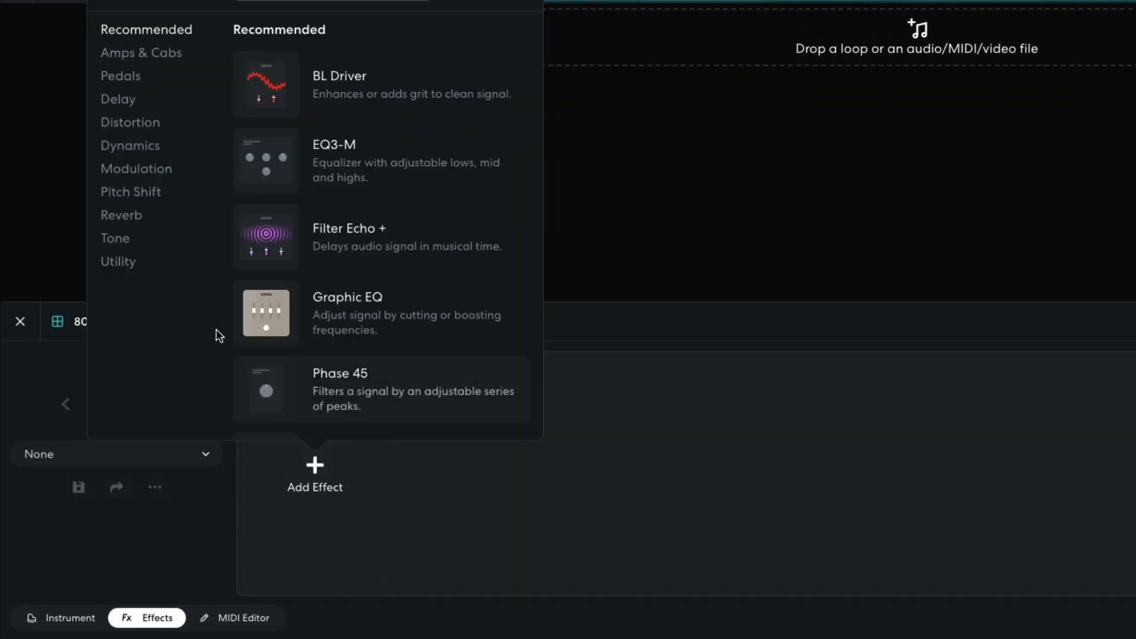
left_click(164, 177)
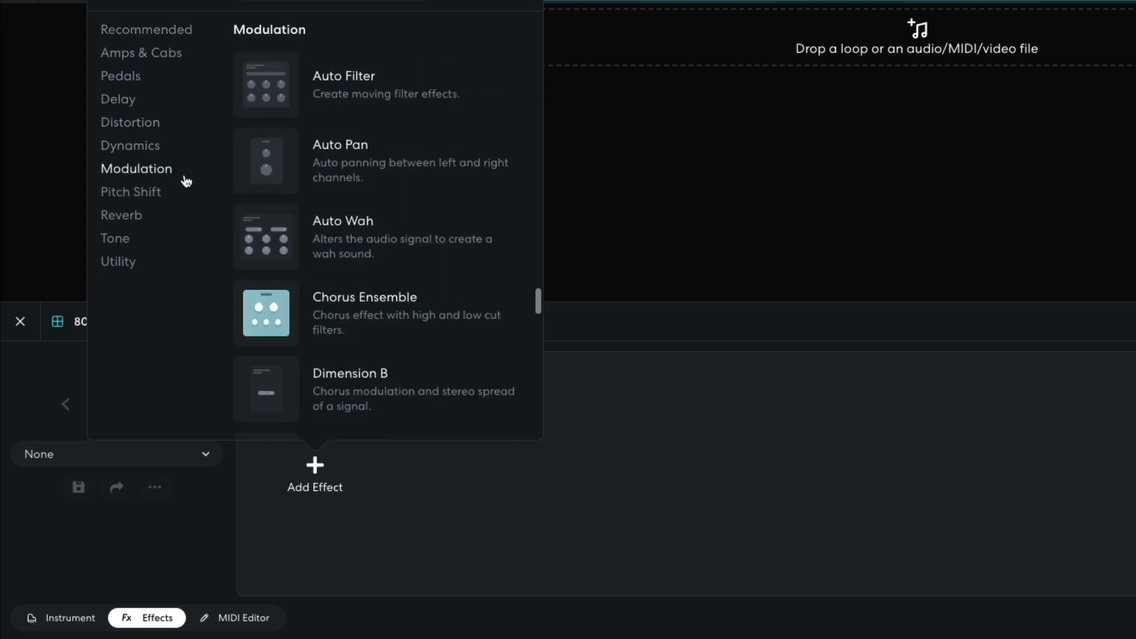
scroll(366, 226, "down", 5)
left_click(357, 289)
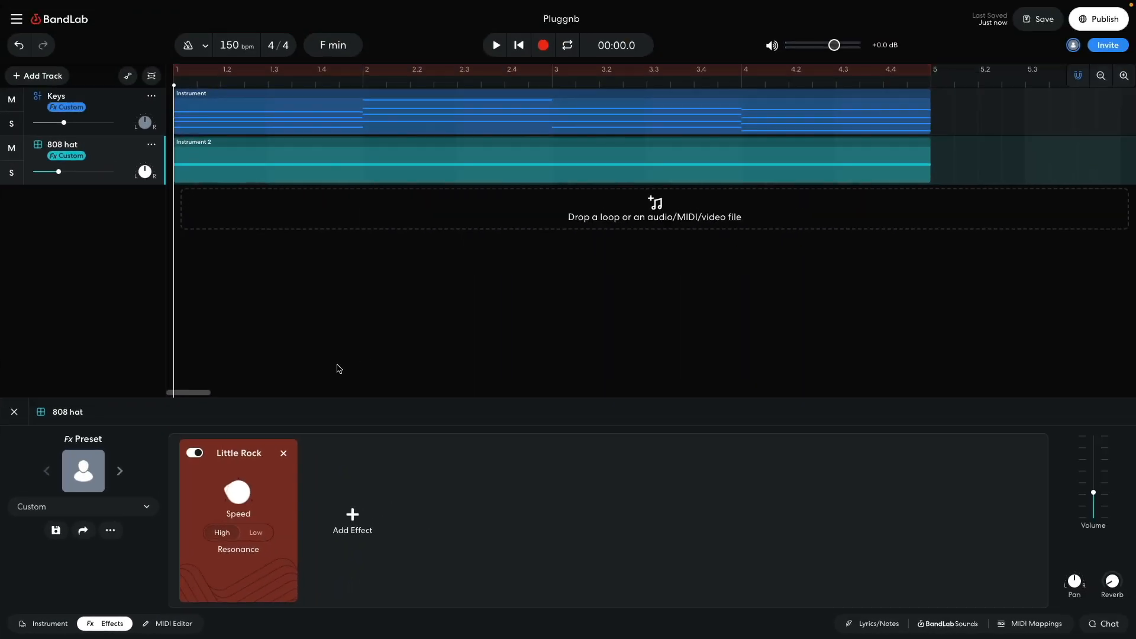
key("space")
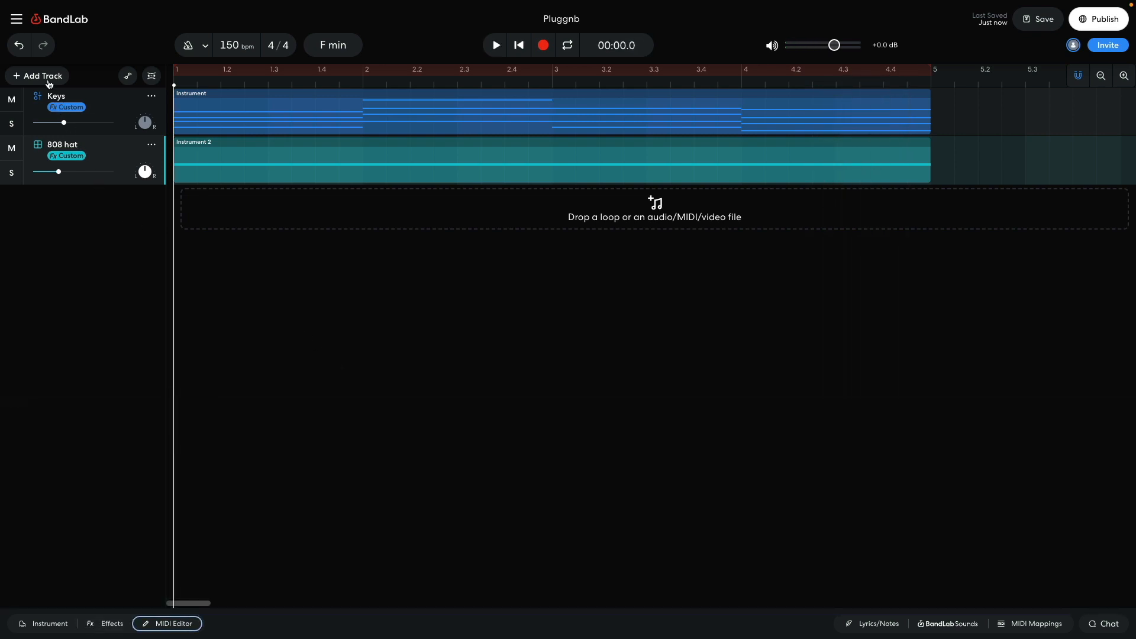
Step: Add a third virtual instrument track and load the 808 drum pads on it
left_click(48, 80)
left_click(55, 180)
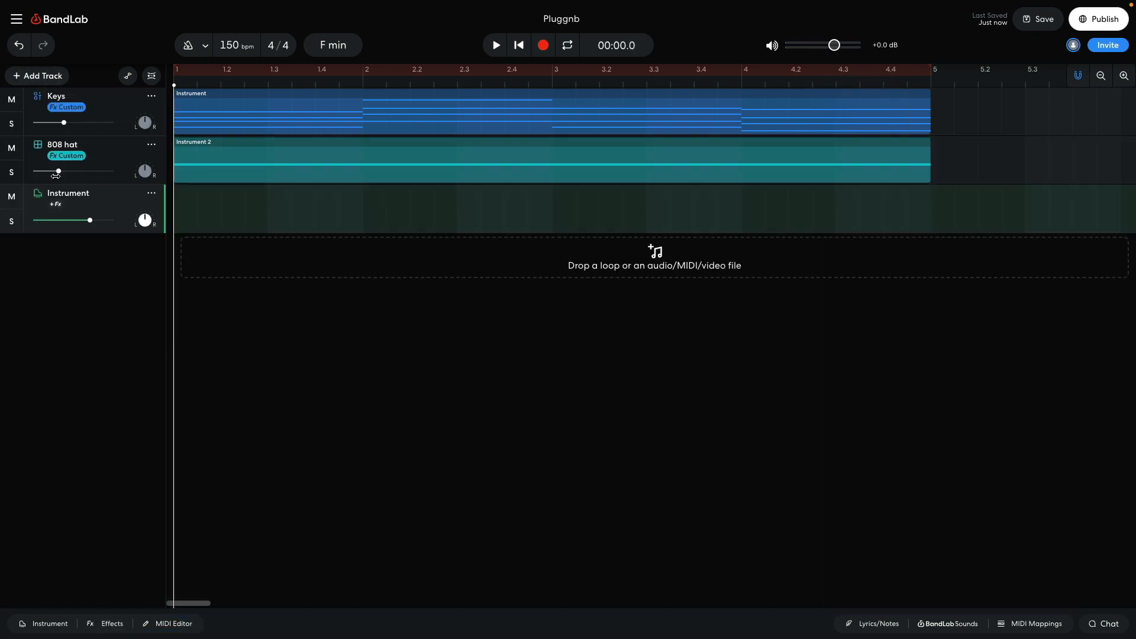
left_click(39, 626)
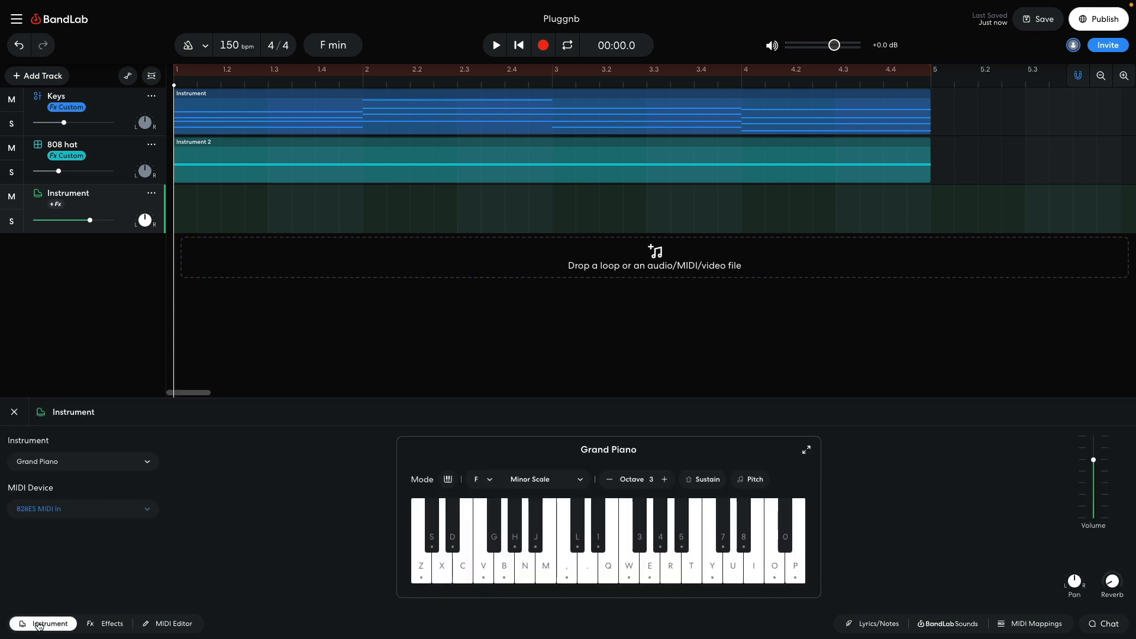
left_click(64, 465)
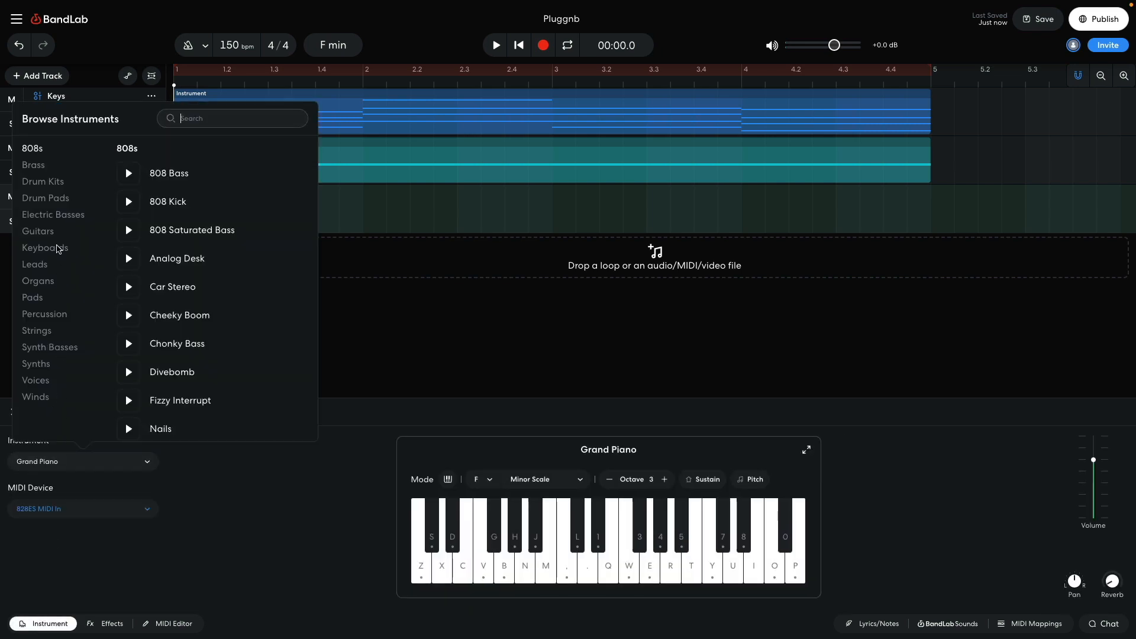
left_click(59, 182)
left_click(62, 202)
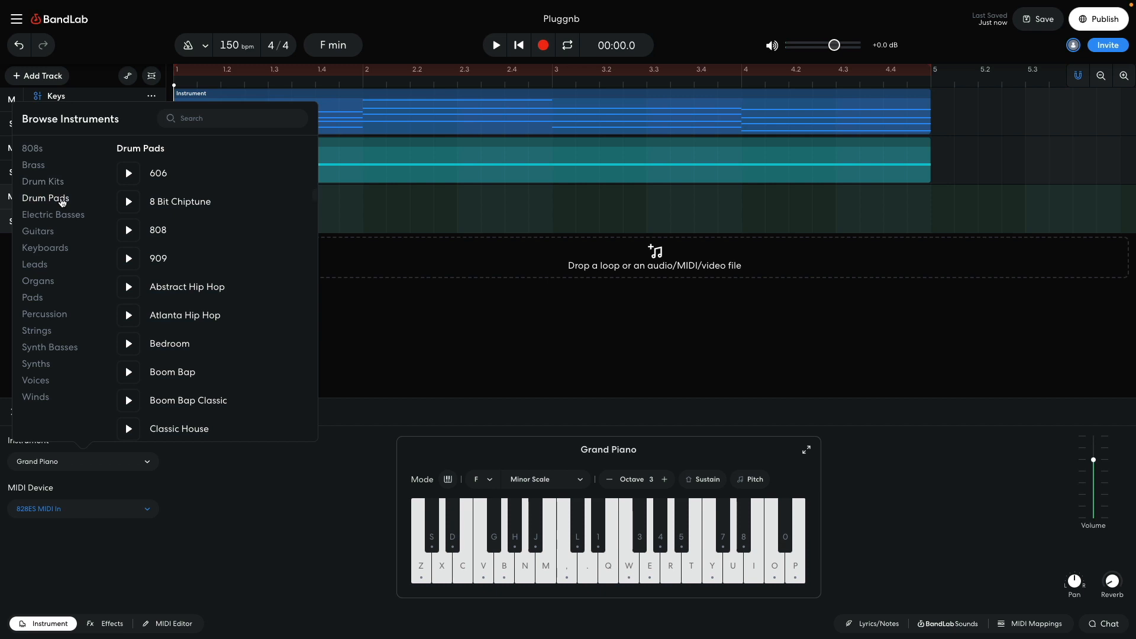
left_click(155, 232)
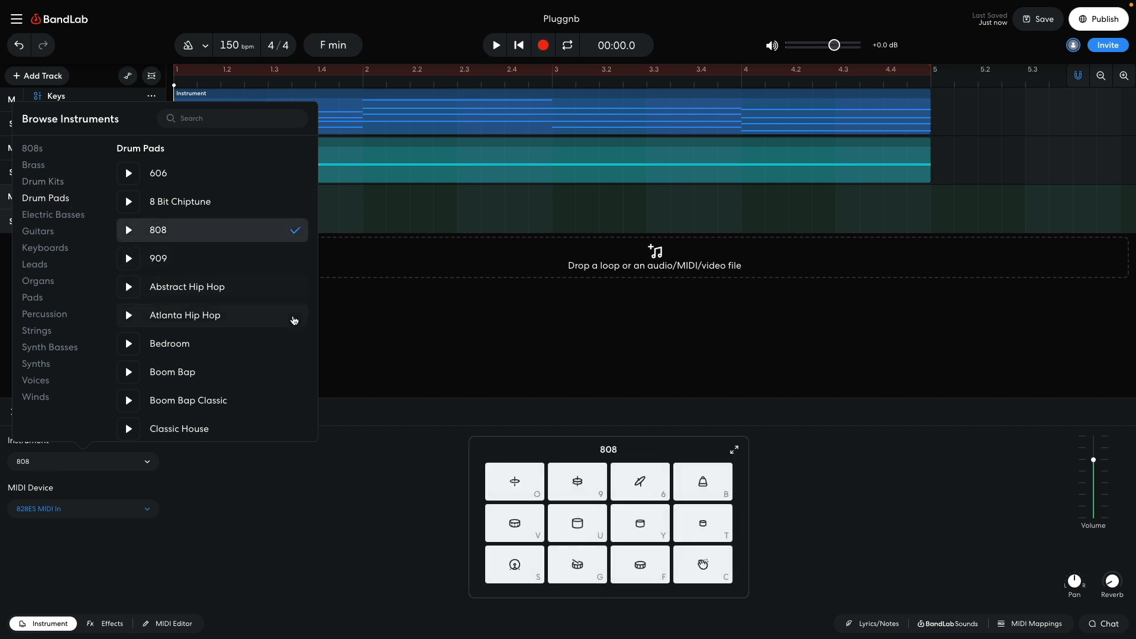
left_click(356, 329)
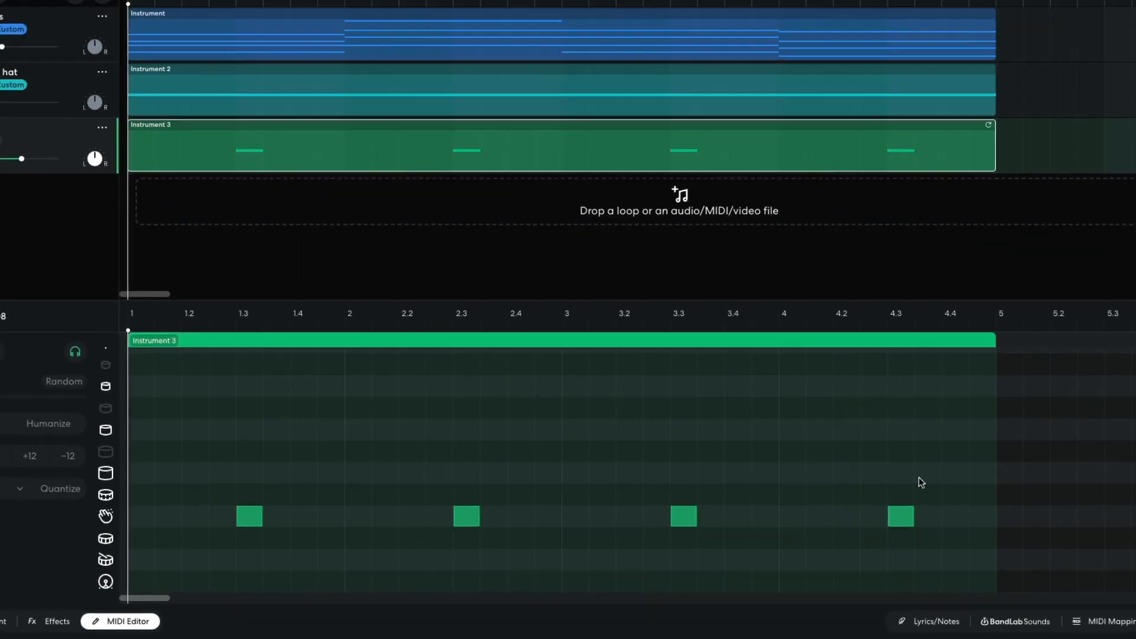
Step: Program claps on beat three of every bar plus a kick pattern in the 808 clip, and play it back
key("space")
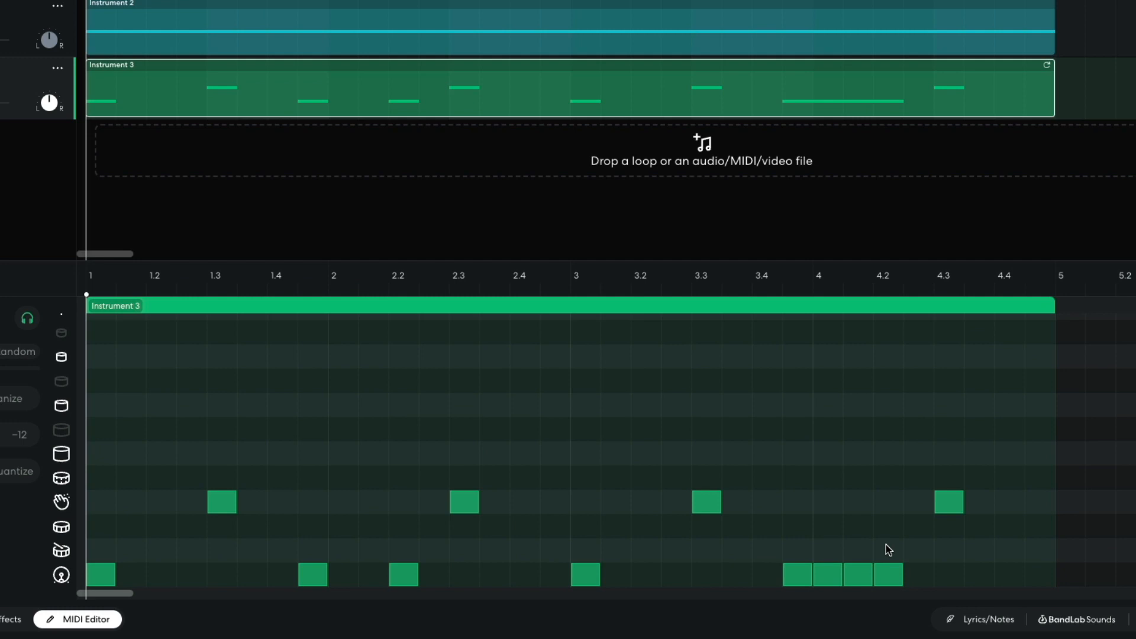
key("space")
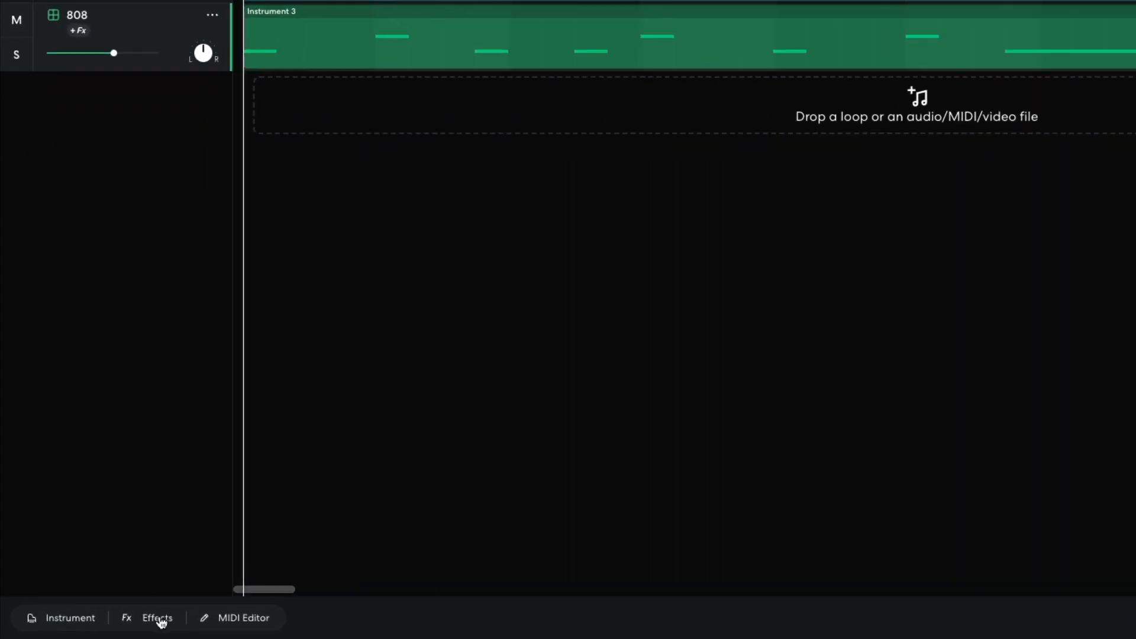
Step: Add the Multi Filter tone effect to the 808 track, set its filter to Highpass, and play back the beat
left_click(112, 623)
left_click(304, 474)
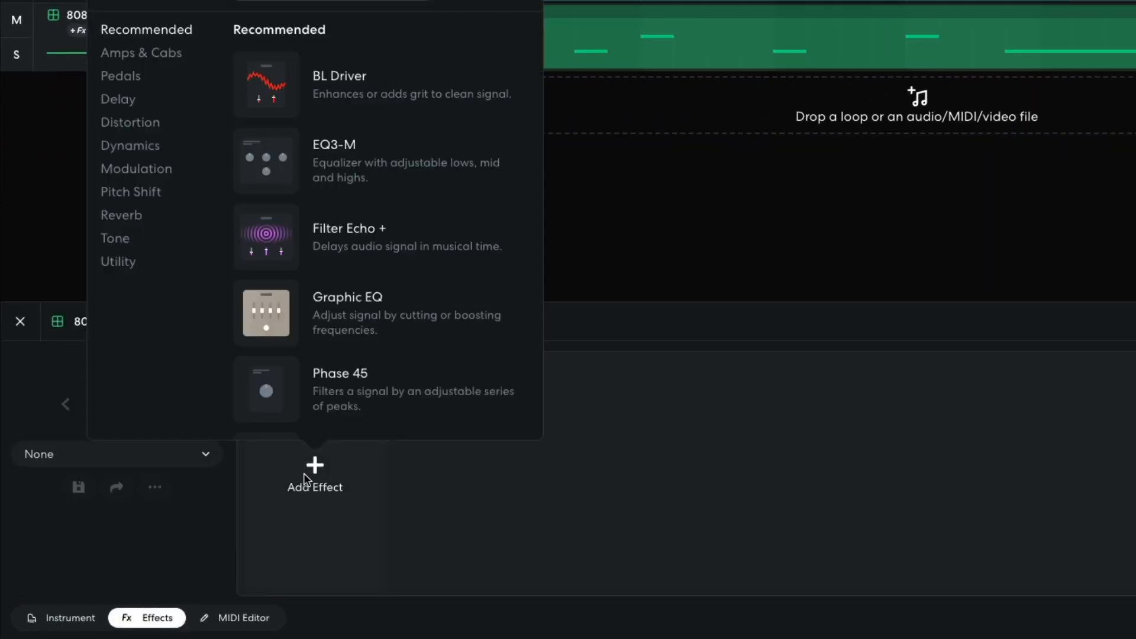
left_click(117, 242)
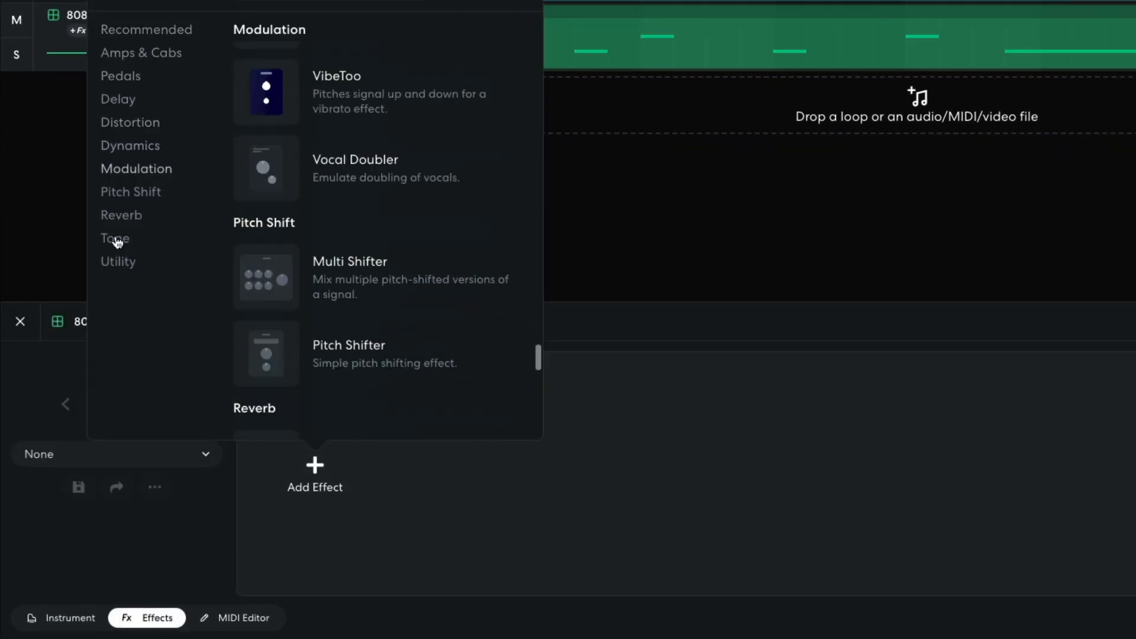
left_click(291, 305)
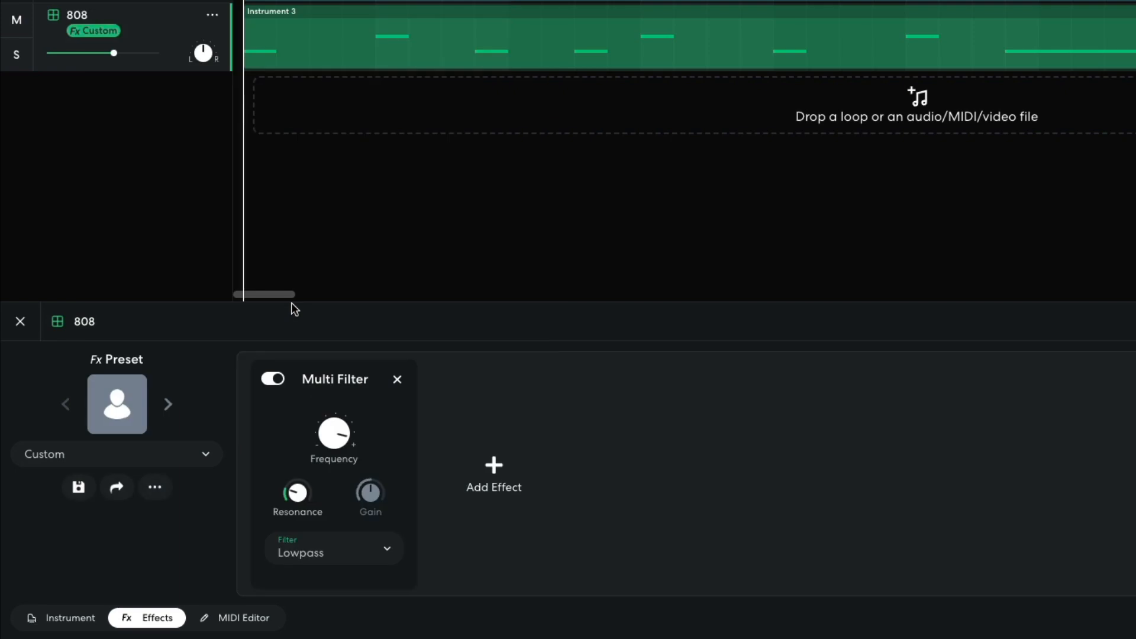
left_click(327, 548)
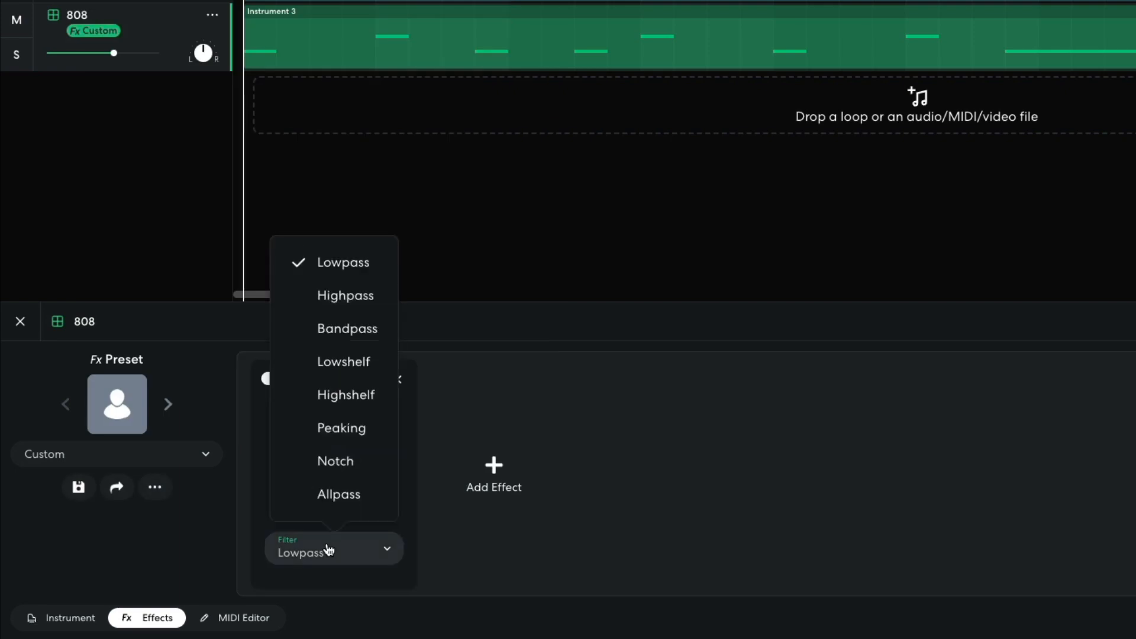
left_click(341, 296)
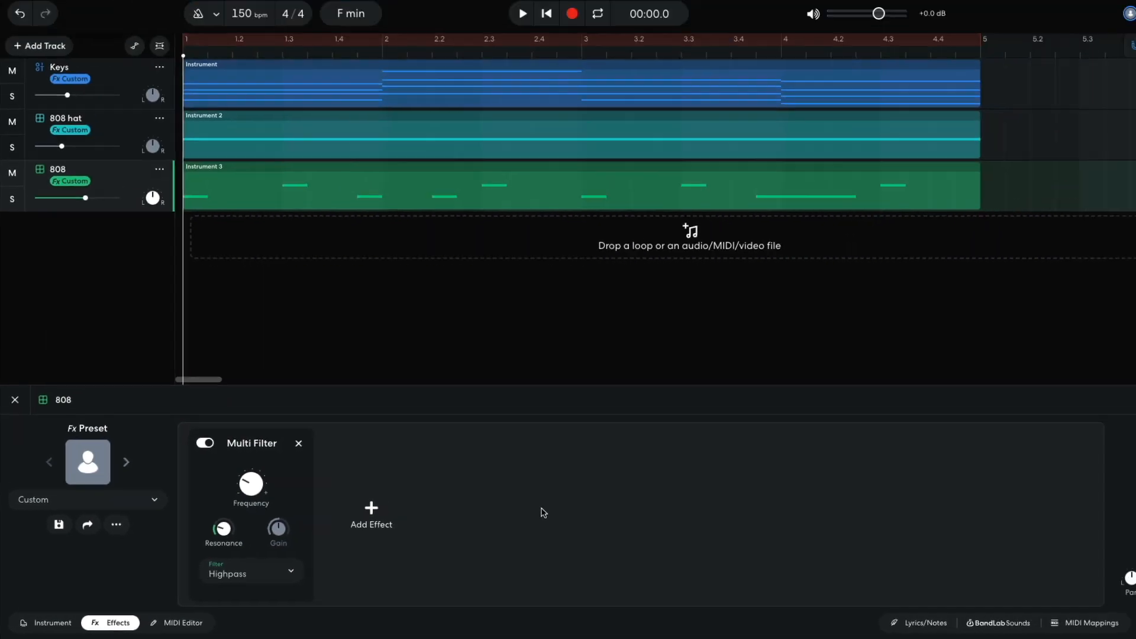
key("space")
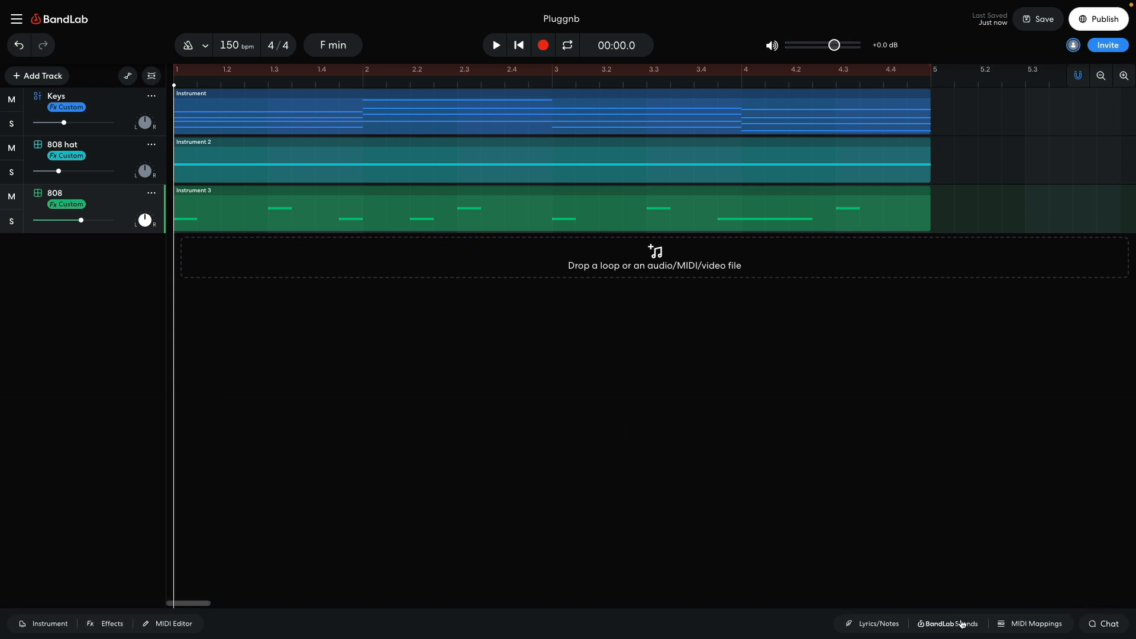
Step: Search the BandLab Sounds one-shots for "trap snare" and preview TRAP_Snare4
left_click(960, 623)
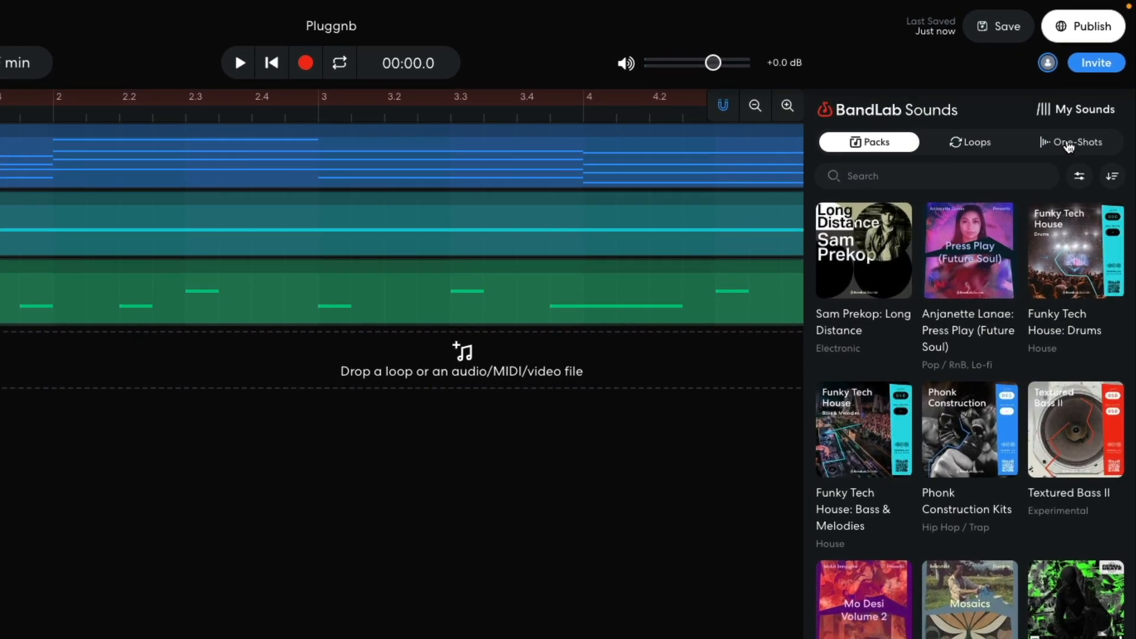
left_click(1095, 102)
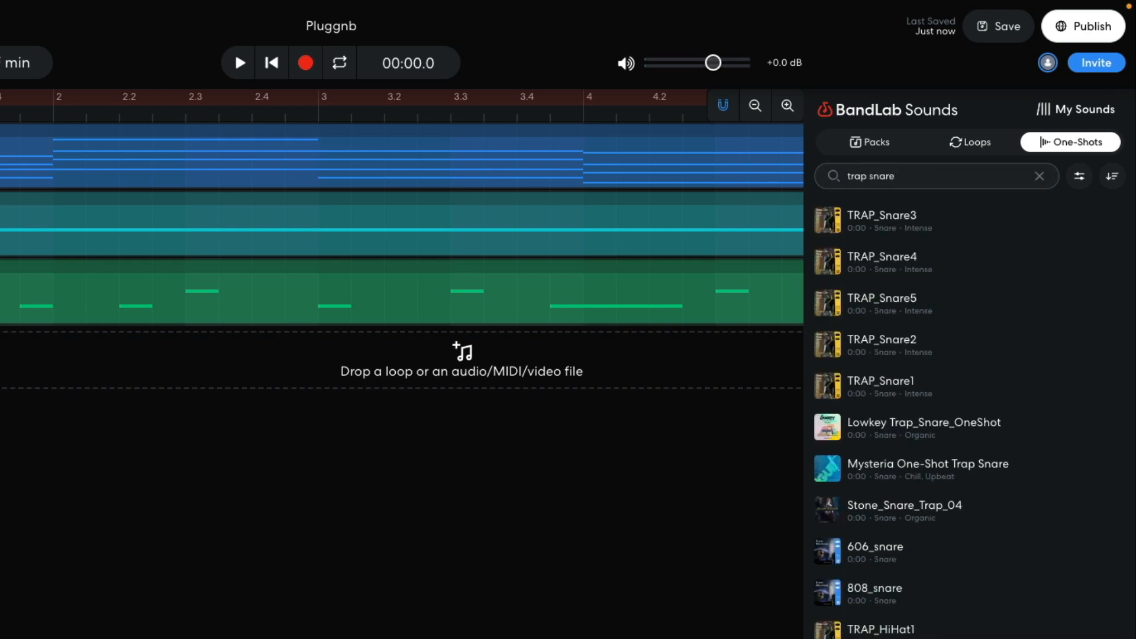
left_click(830, 262)
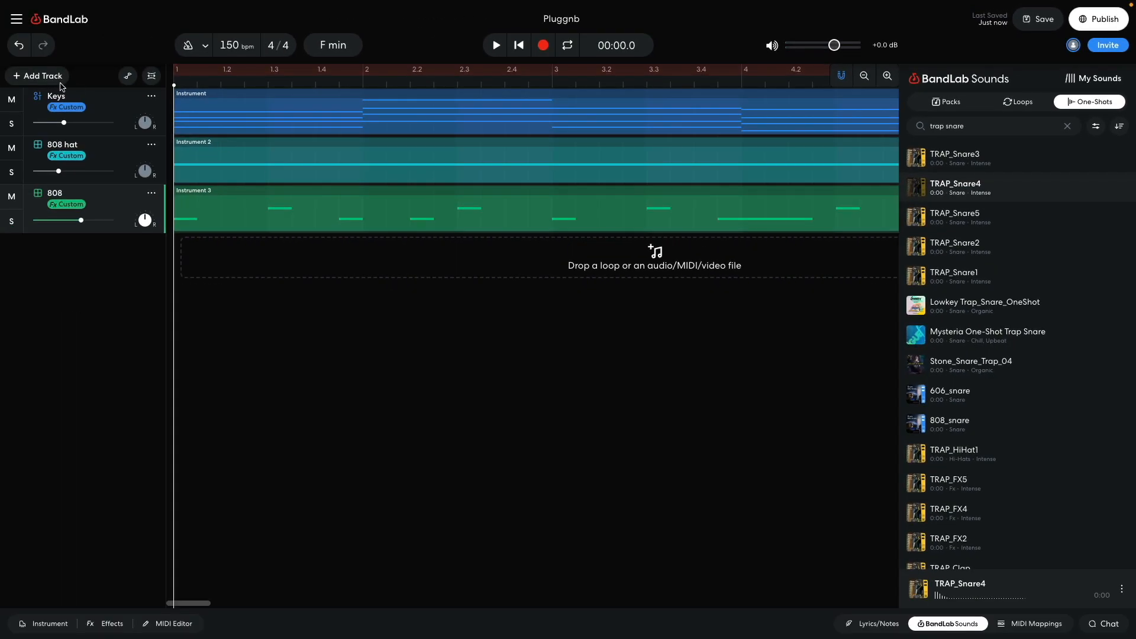
Step: Add a Sampler track and load the TRAP_Snare4 one-shot onto its V pad
left_click(53, 77)
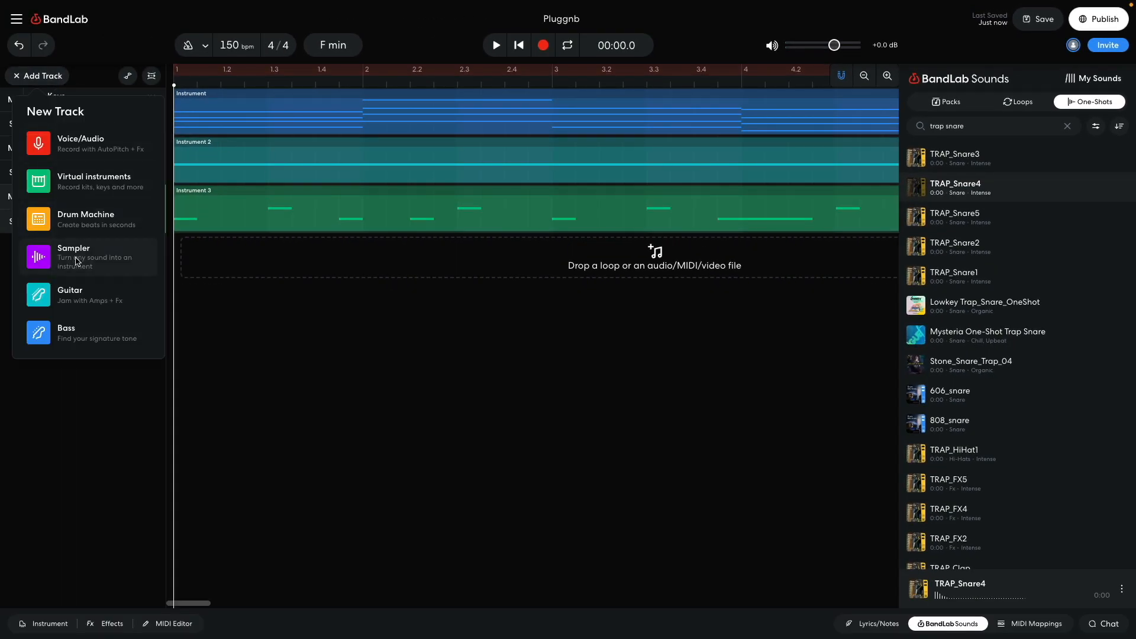
left_click(77, 261)
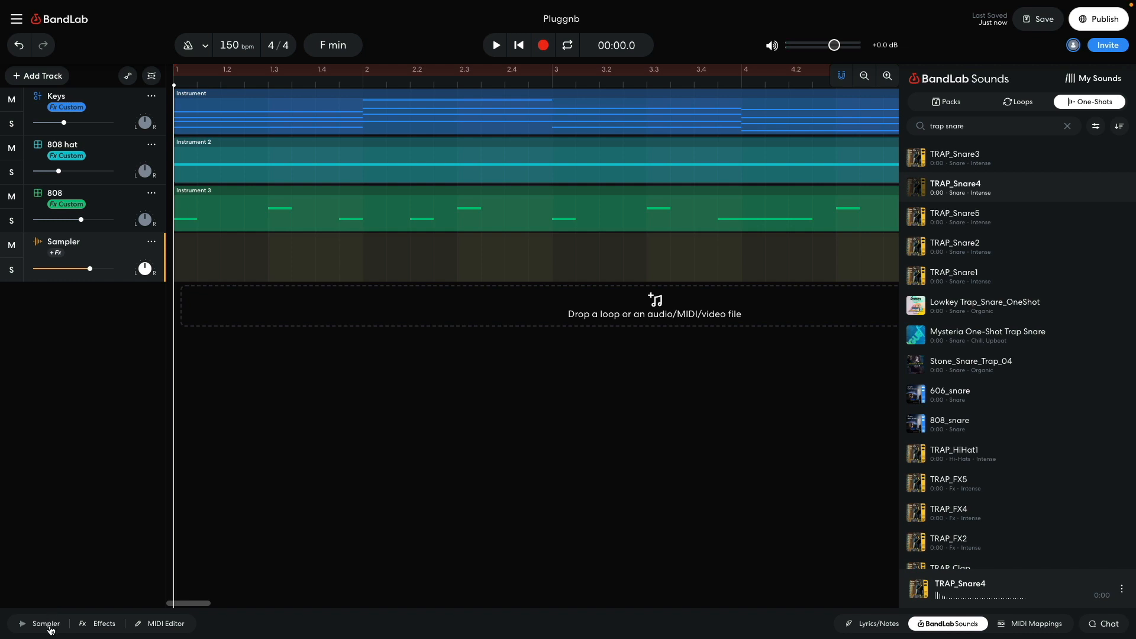
left_click(51, 629)
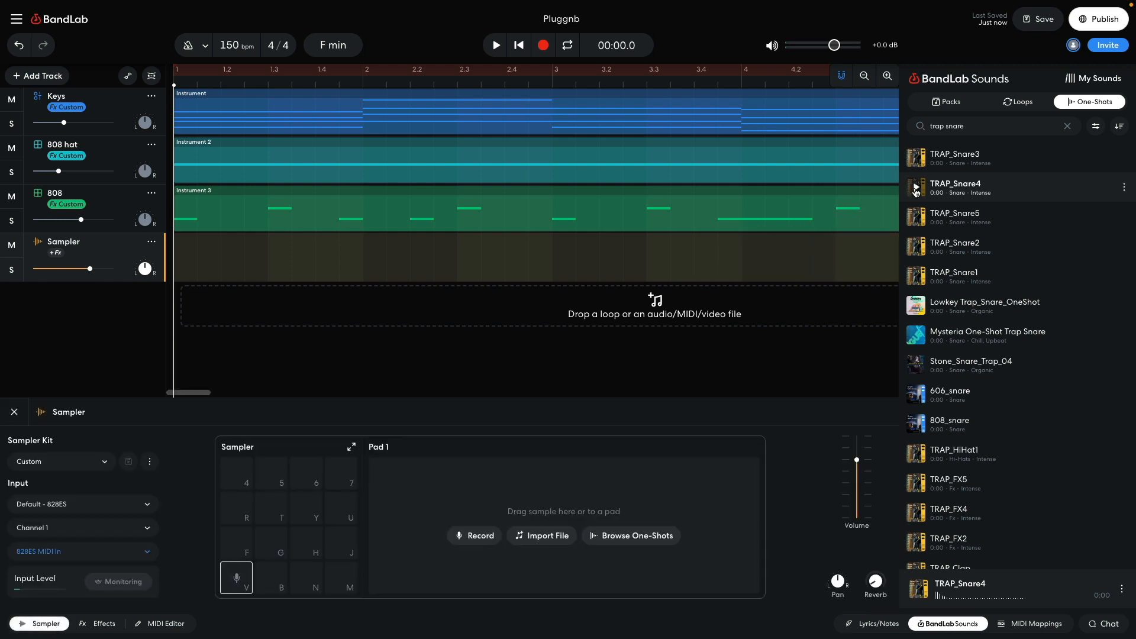
left_click_drag(941, 187, 230, 586)
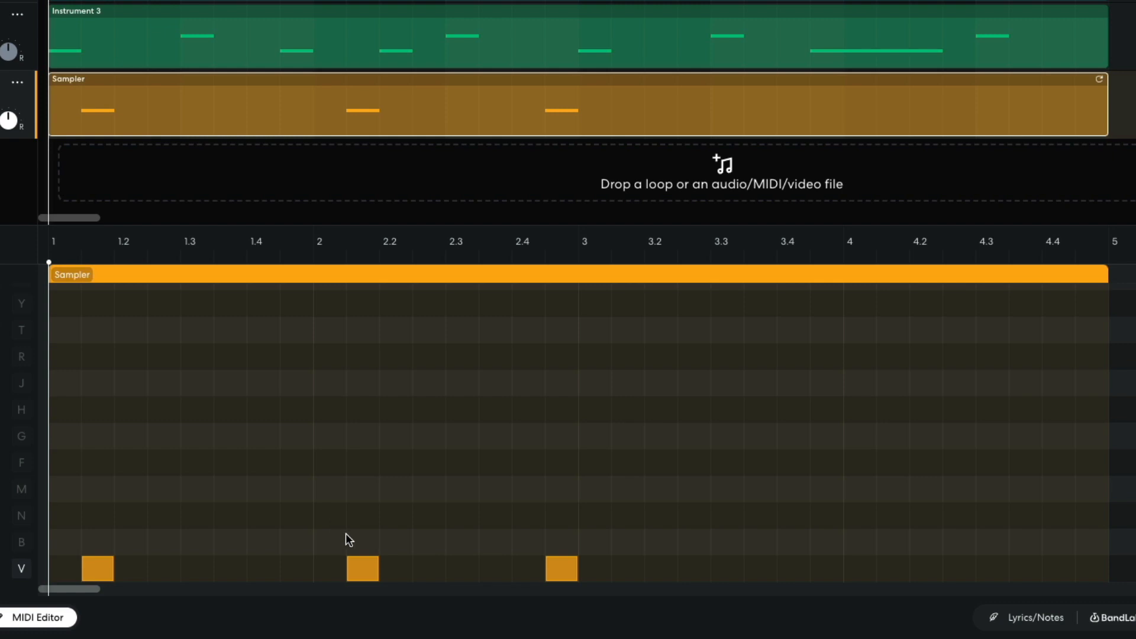
Step: Duplicate the three snare notes from bars one and two into bars three and four, and play back the beat
left_click_drag(681, 495, 626, 603)
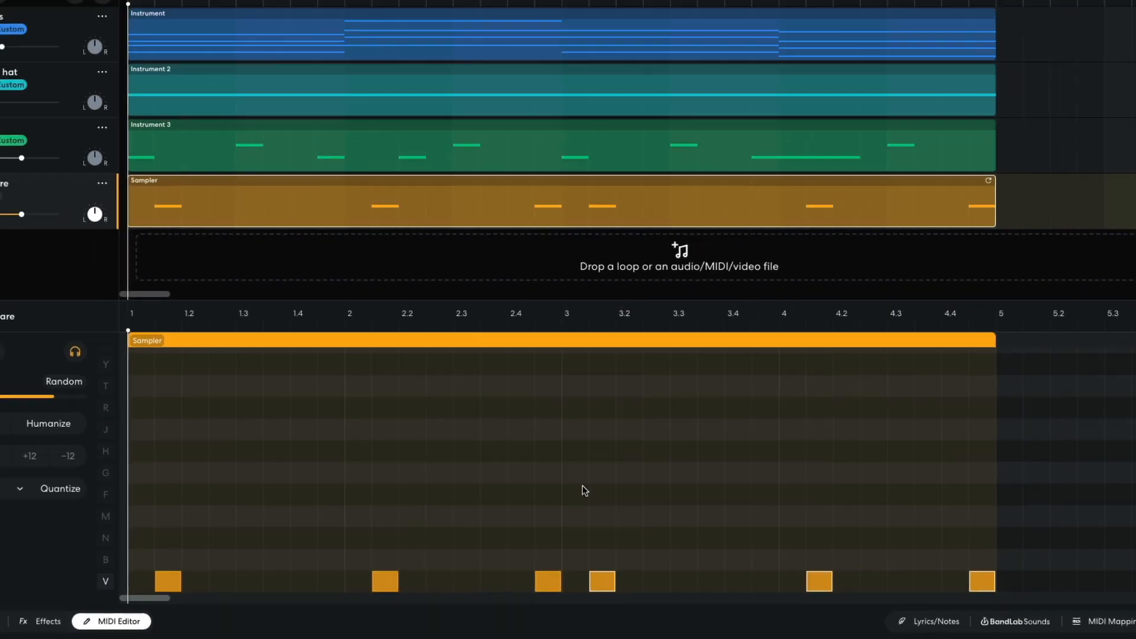
key("space")
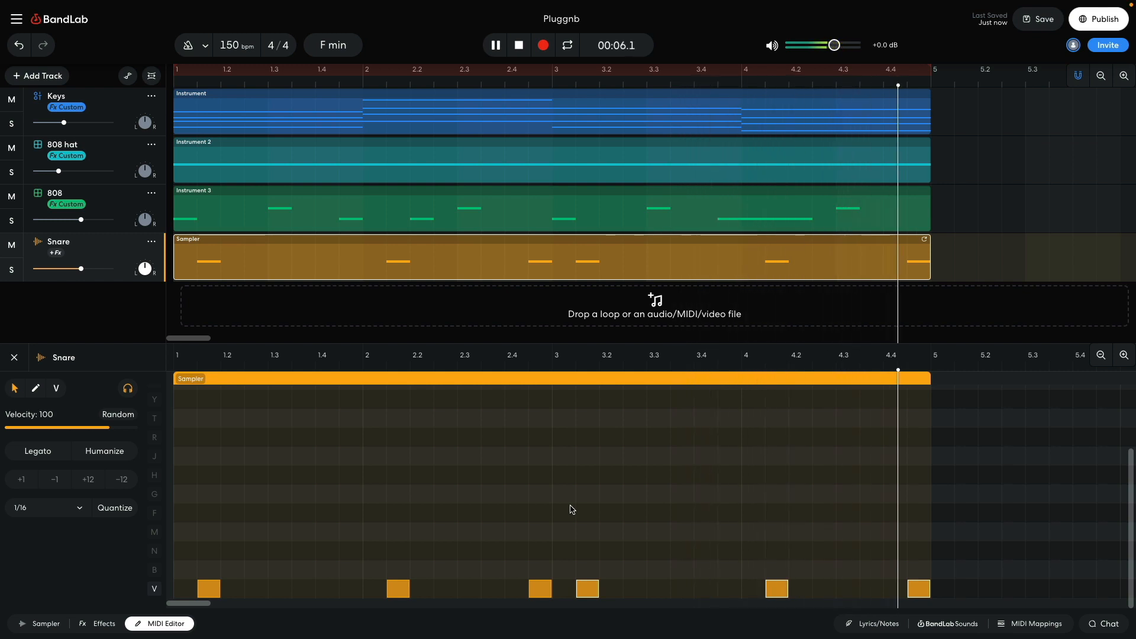
key("space")
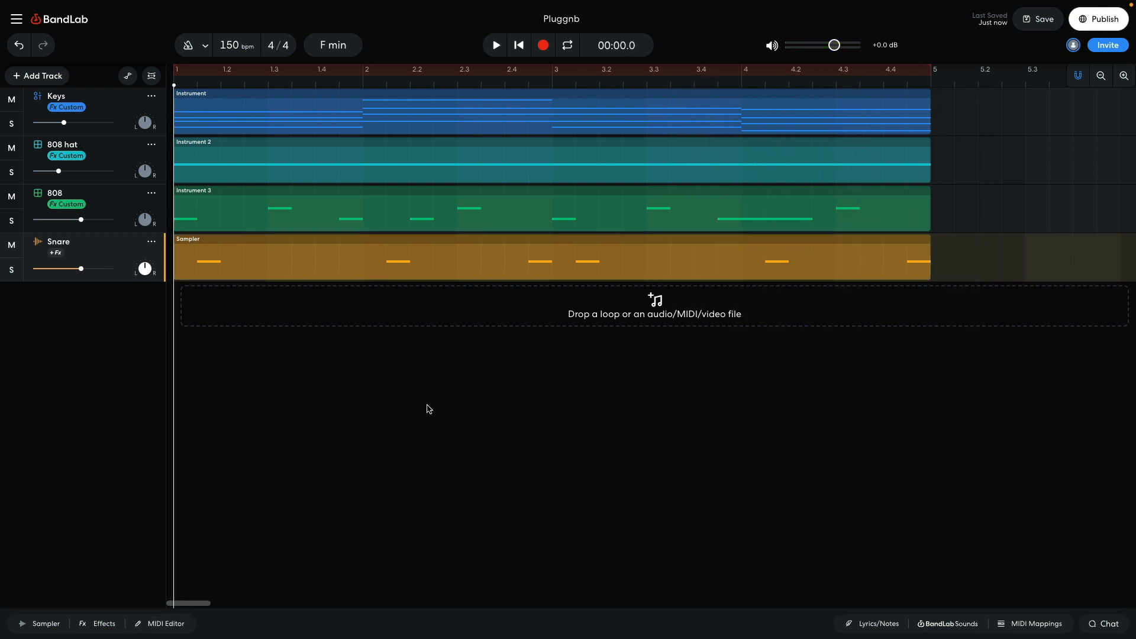
Step: Add a virtual instrument track with the Rumble Bass sound from the 808s, and program a four-bar bass line on it
left_click(58, 85)
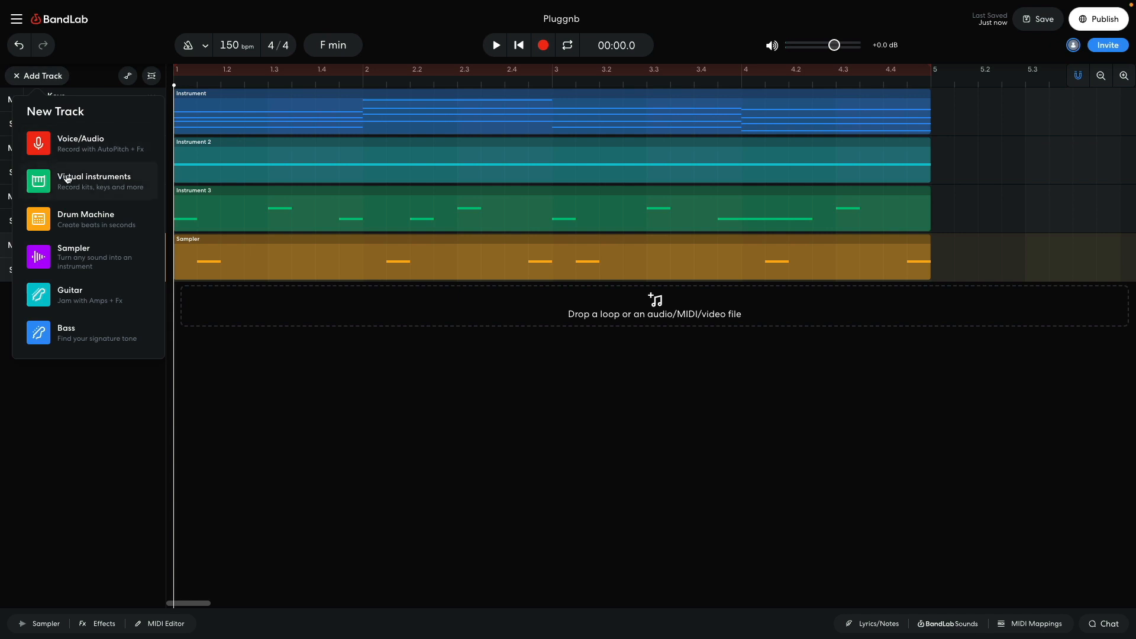
left_click(66, 178)
left_click(41, 624)
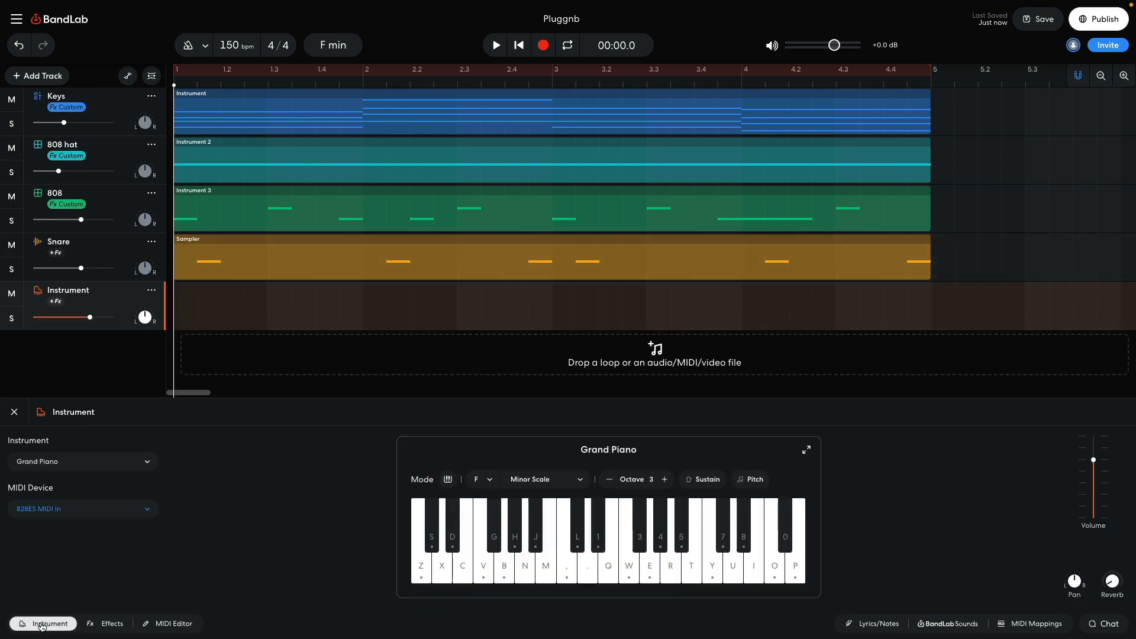
left_click(74, 462)
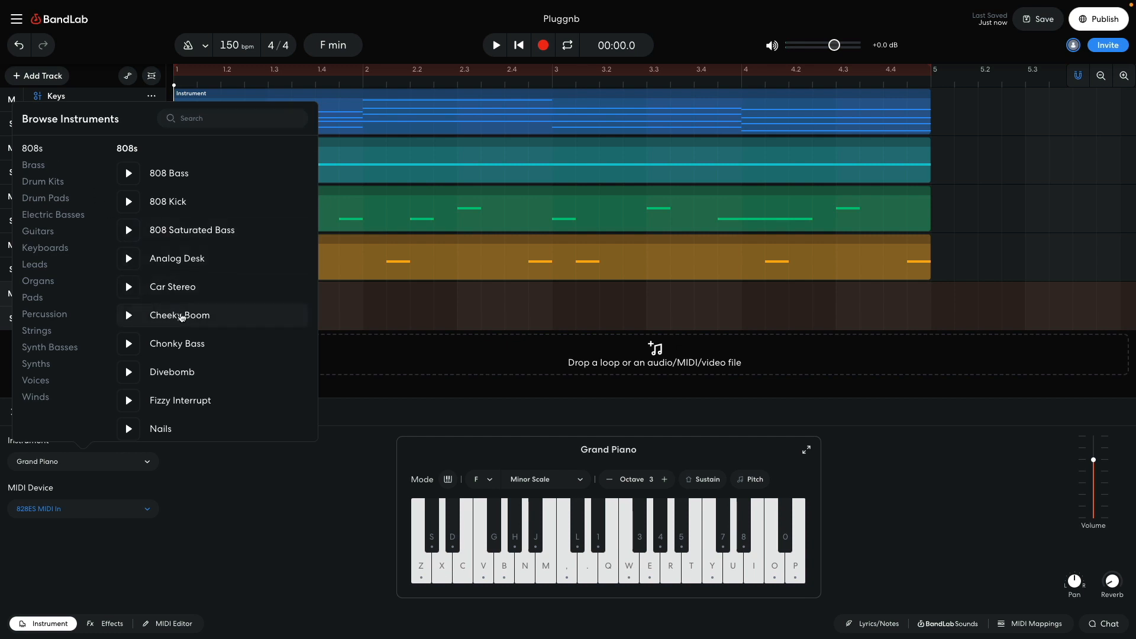
scroll(182, 317, "down", 2)
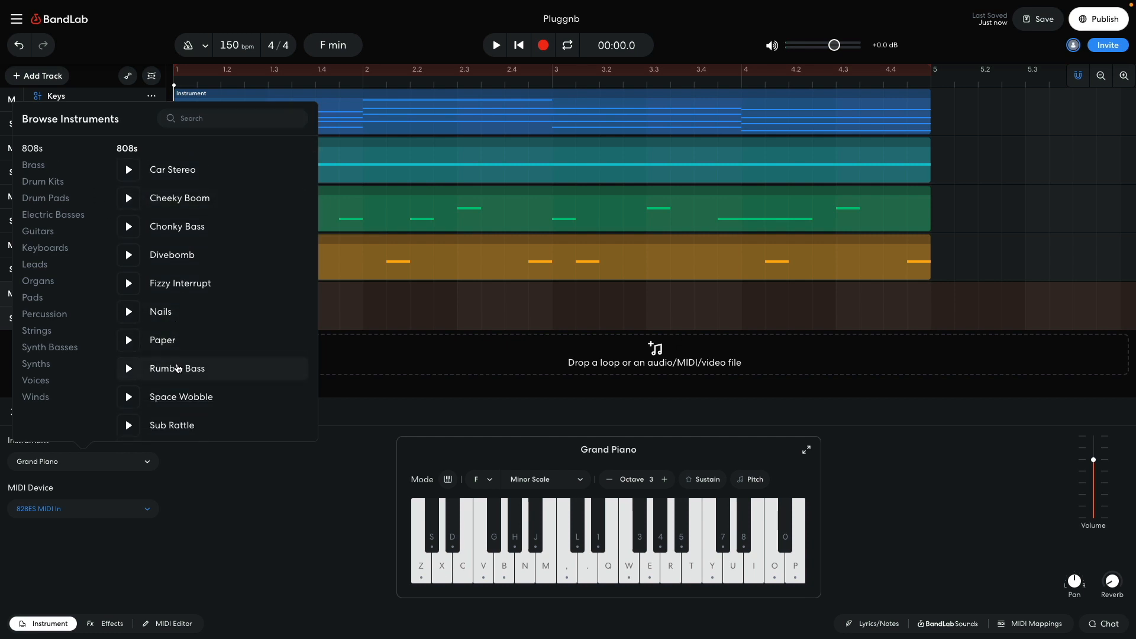
left_click(178, 369)
left_click(247, 515)
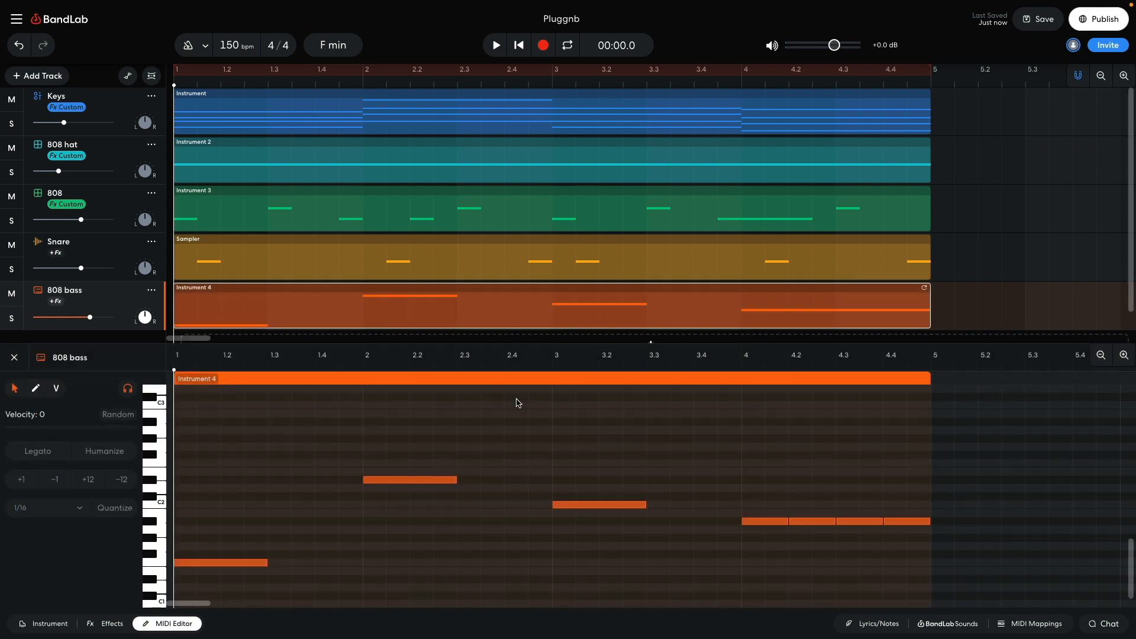
key("space")
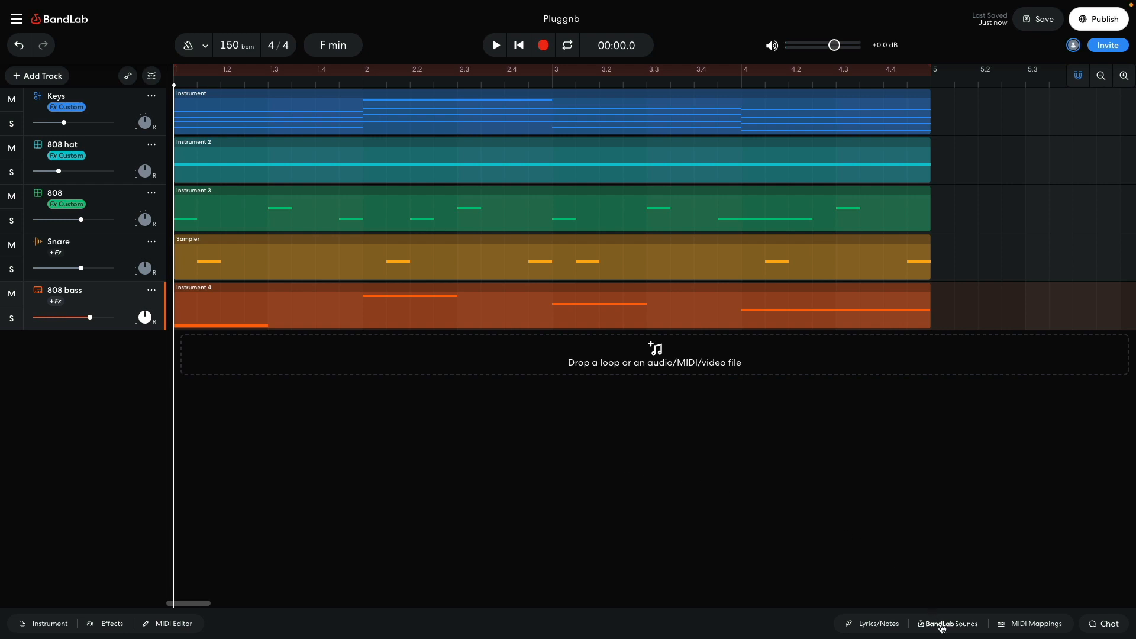
Step: Filter the BandLab Sounds loops by the Keyboard instrument and the Hip Hop / Trap genre
left_click(943, 625)
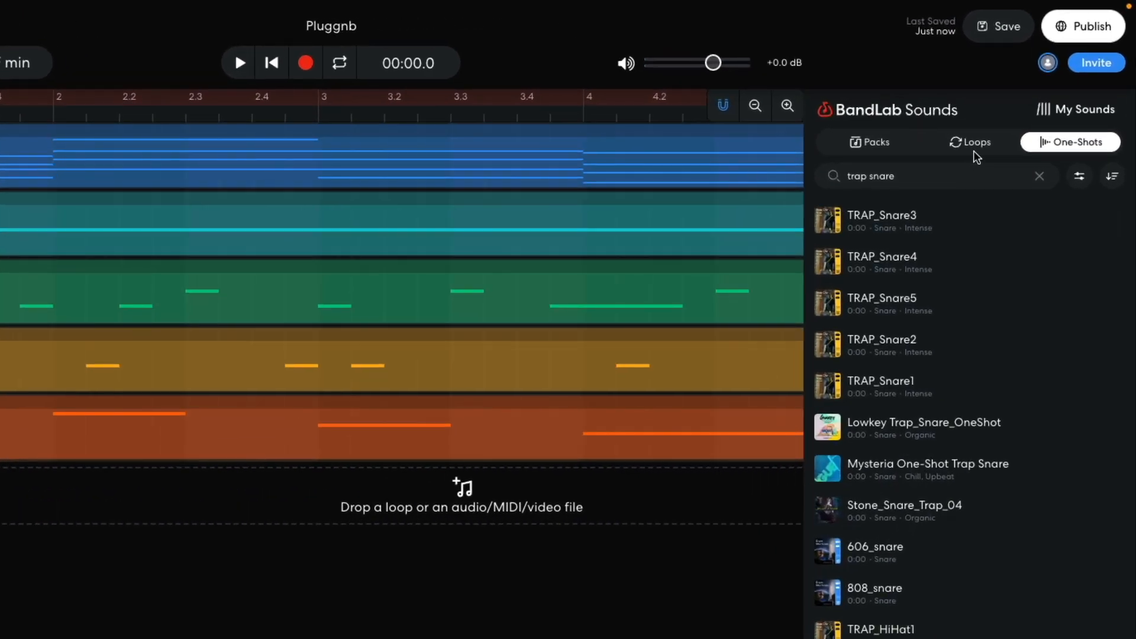
left_click(1024, 105)
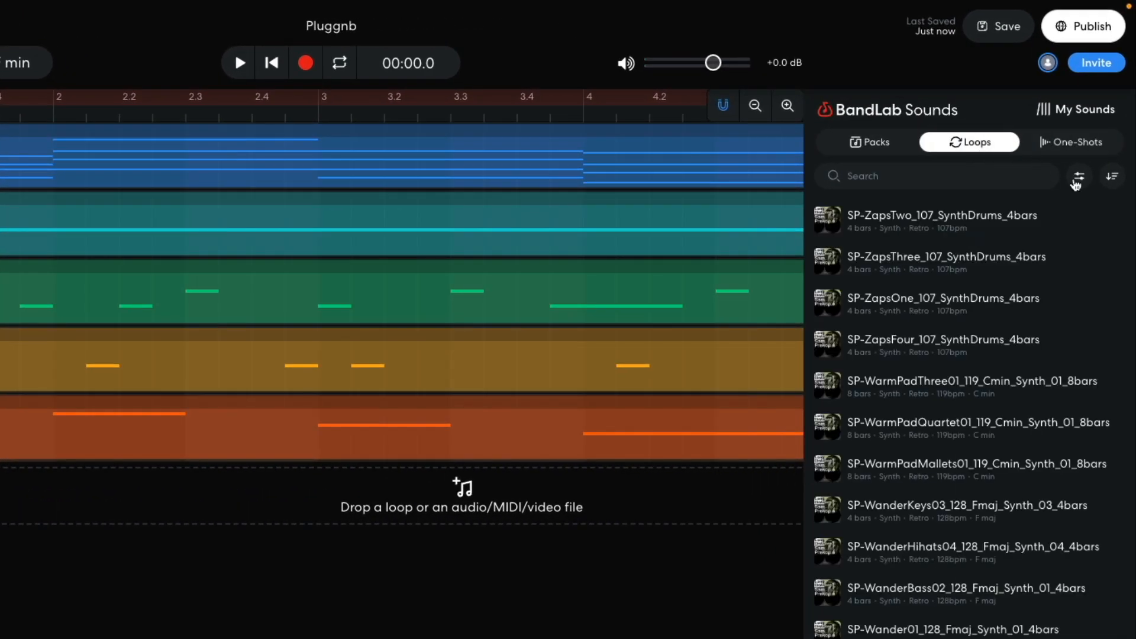
left_click(1079, 180)
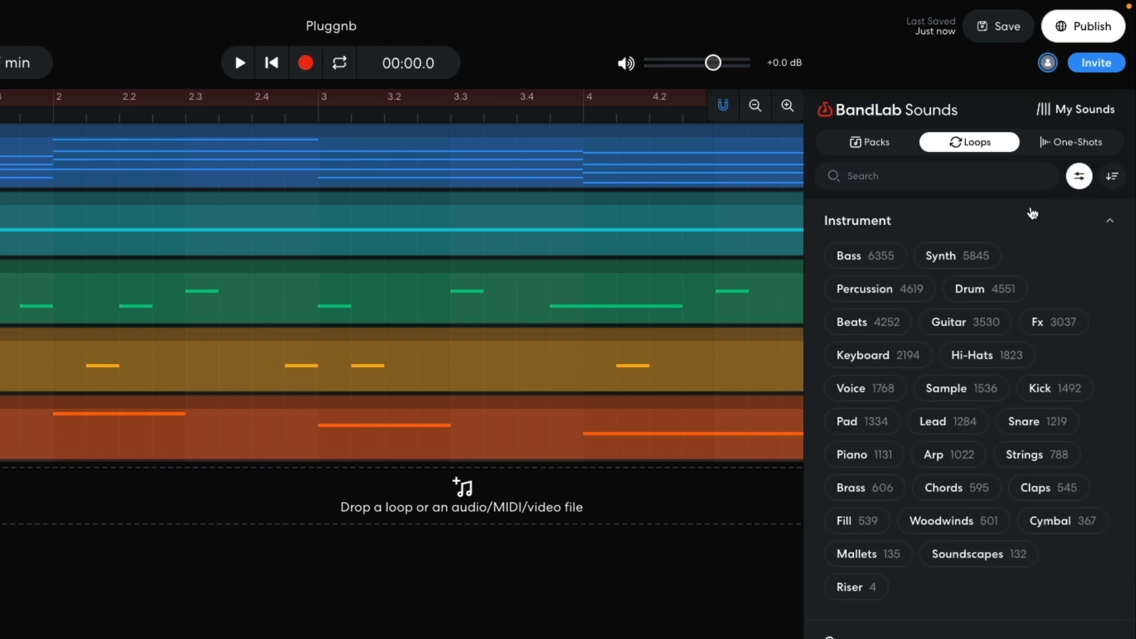
left_click(897, 356)
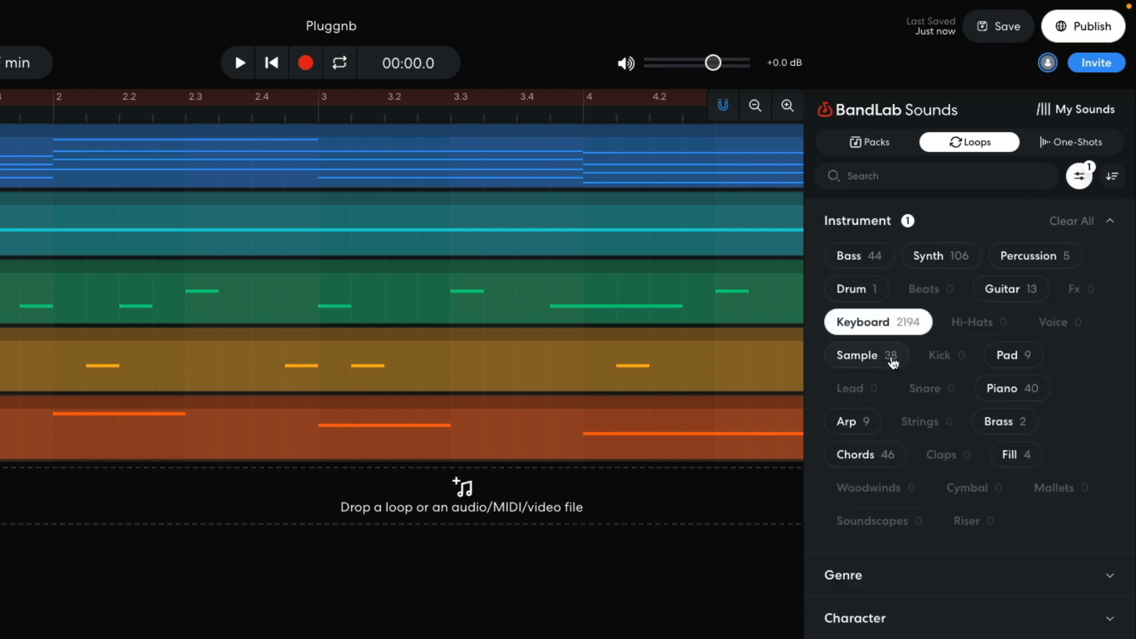
left_click(856, 587)
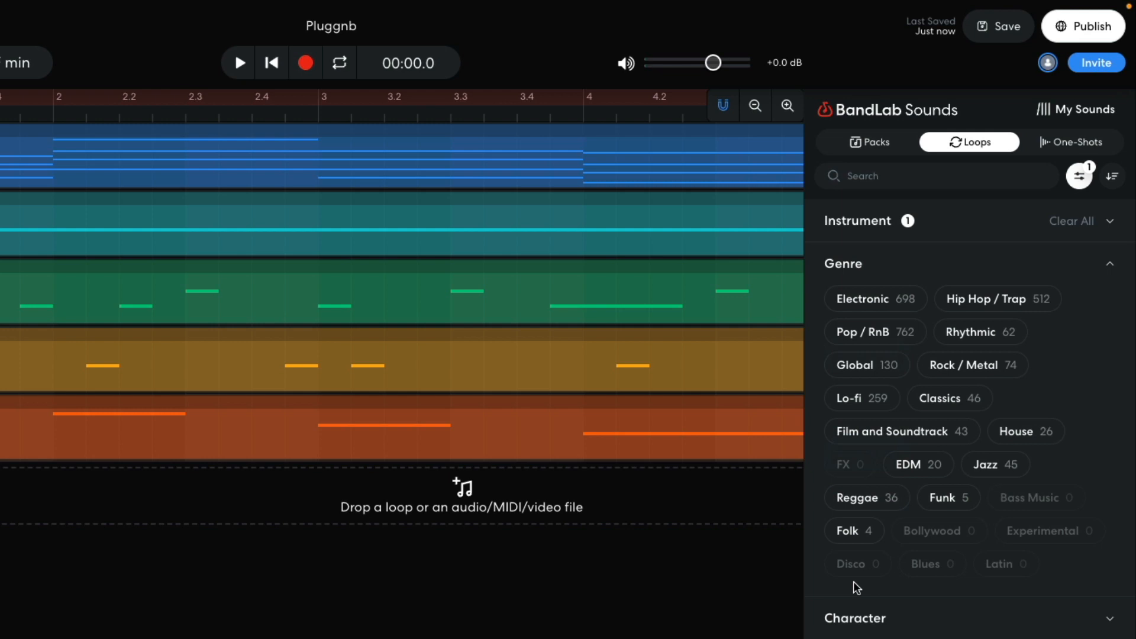
left_click(988, 302)
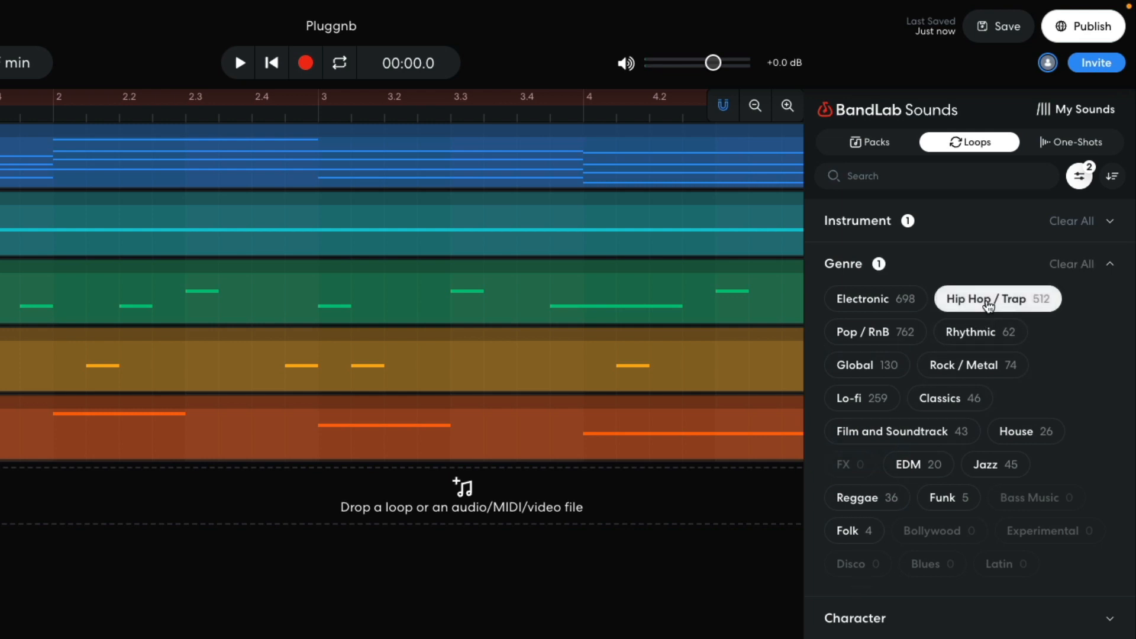
left_click(1077, 177)
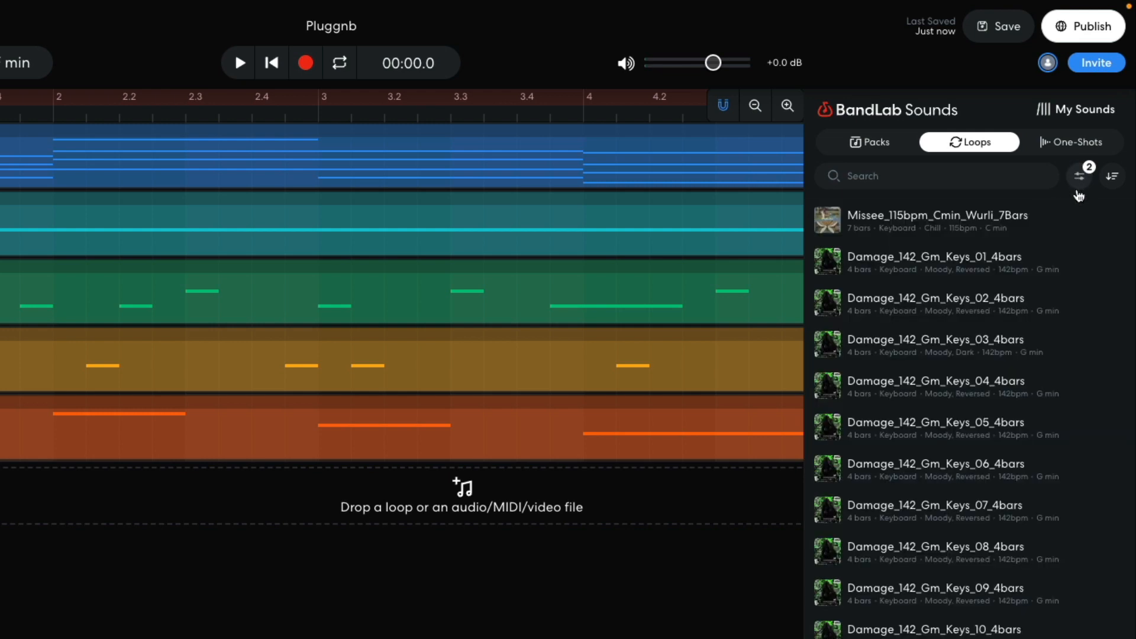
Step: Place the Damage_142_Gm_Keys_07_4bars loop at bar 1 on a new track and lower the track volume to about -4.6 dB
left_click_drag(959, 509, 0, 494)
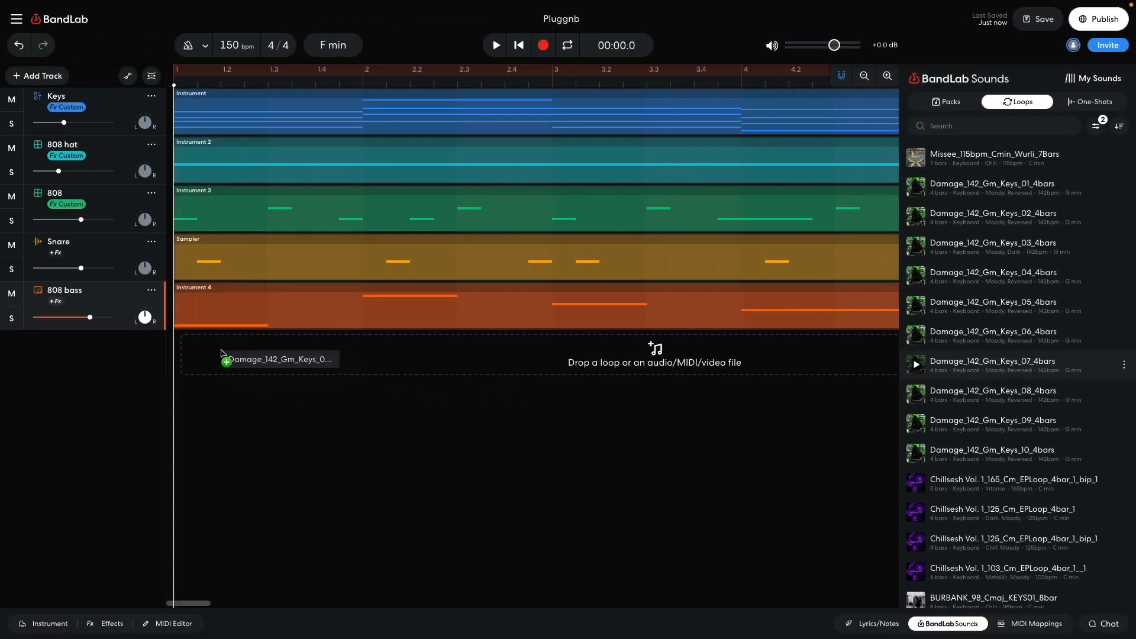
left_click_drag(222, 354, 223, 354)
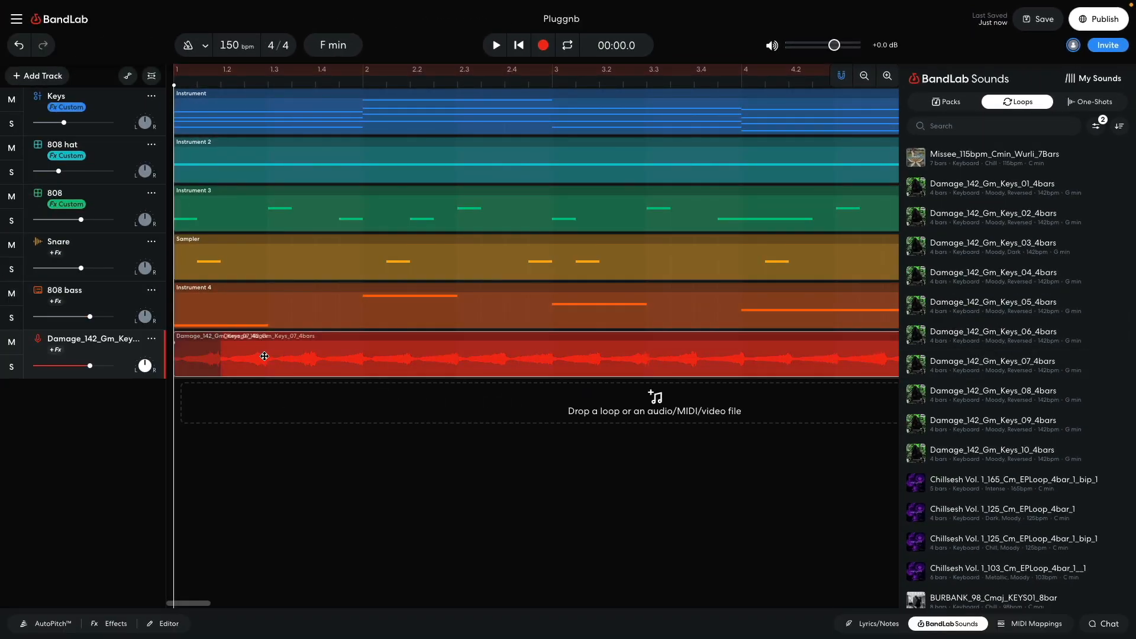
left_click(958, 626)
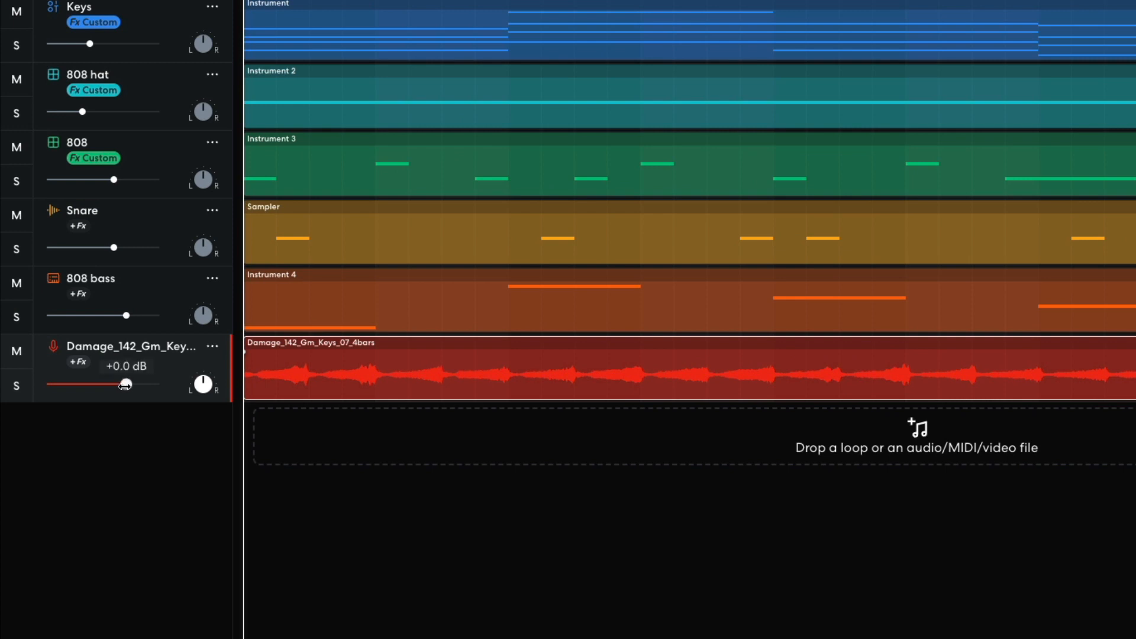
left_click_drag(90, 366, 84, 366)
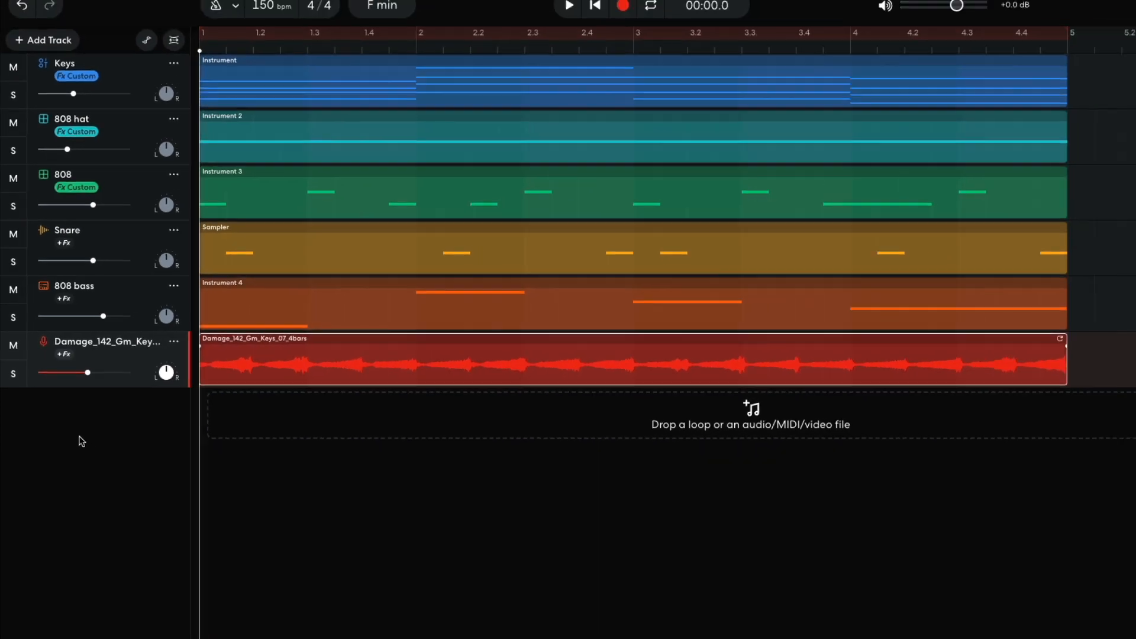
key("space")
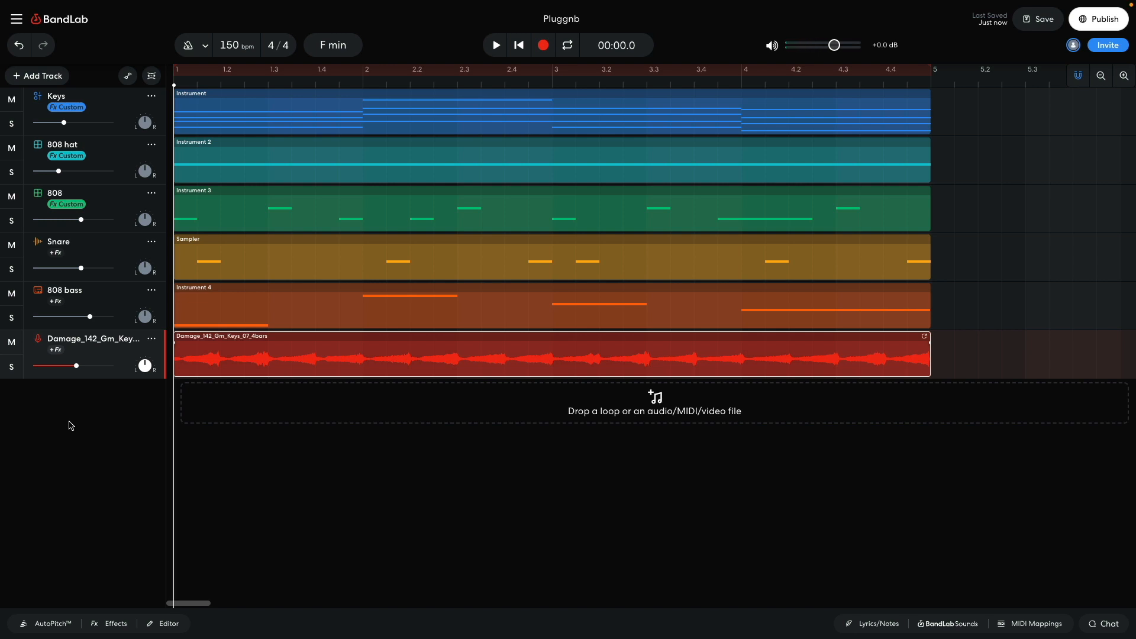
Step: Add a Studio Reverb to the keys loop track with 47% mix and 19% size, and play back the beat
left_click(108, 624)
left_click(231, 513)
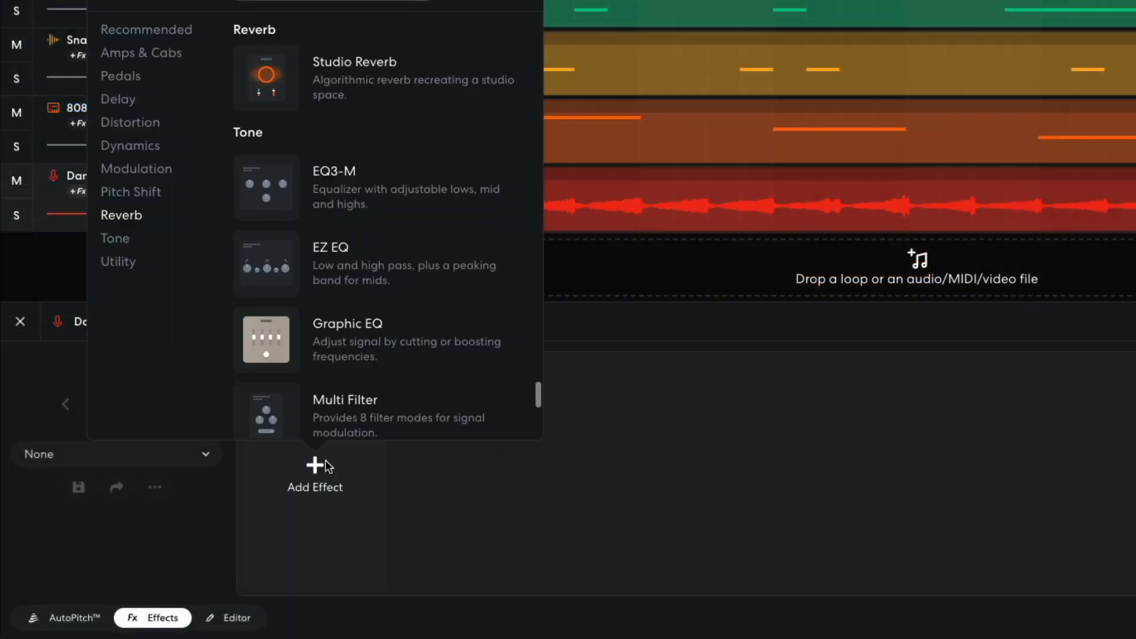
left_click(122, 218)
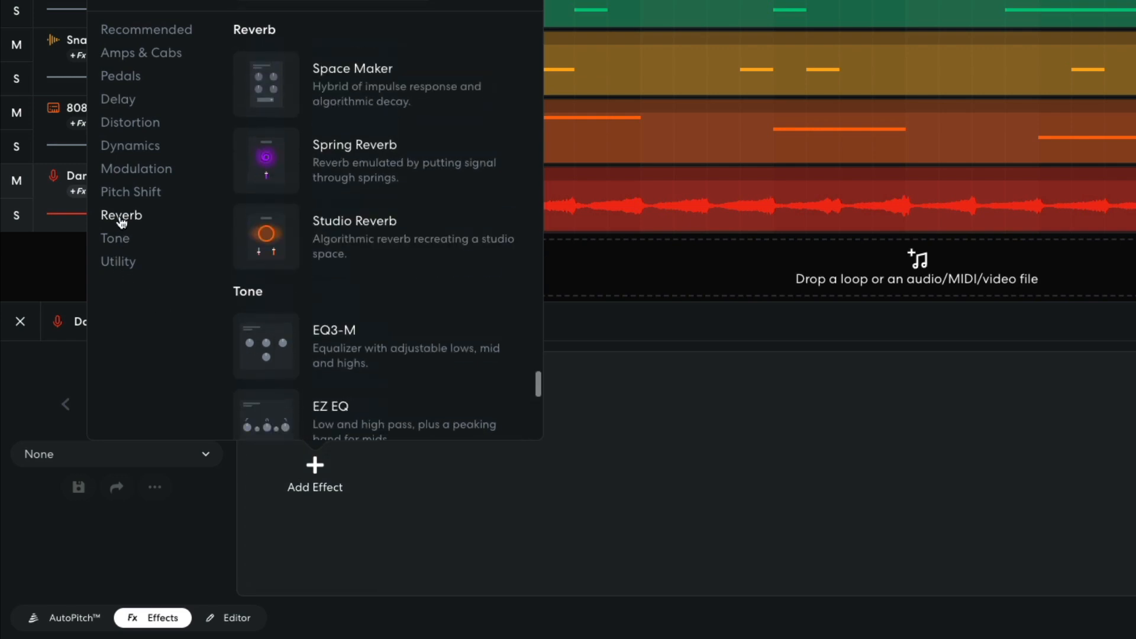
left_click(278, 236)
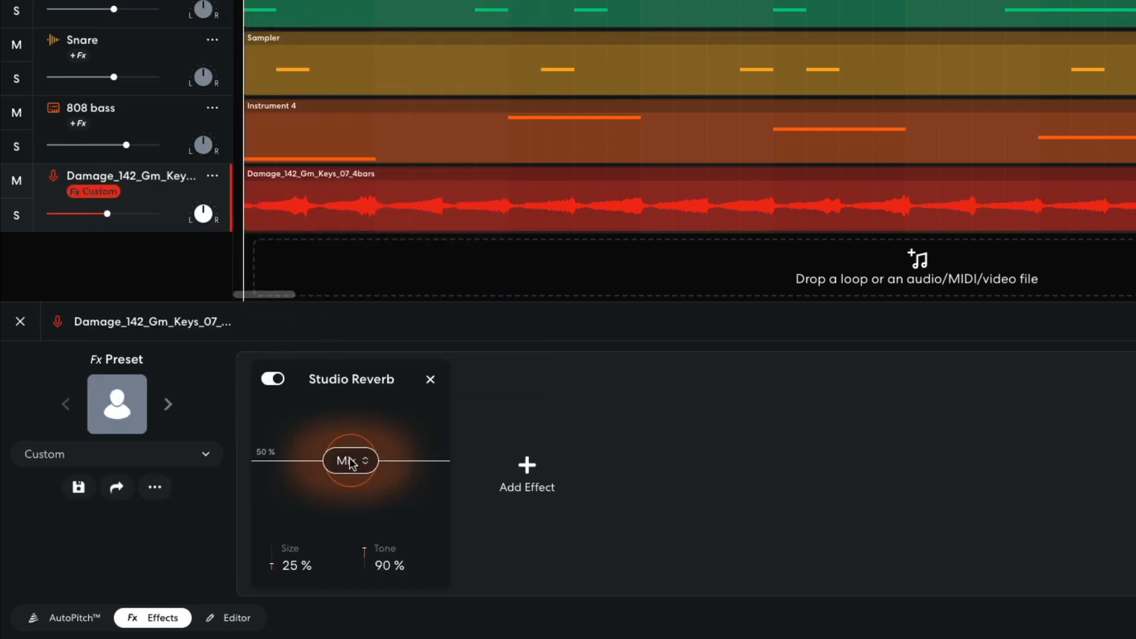
left_click_drag(349, 458, 348, 472)
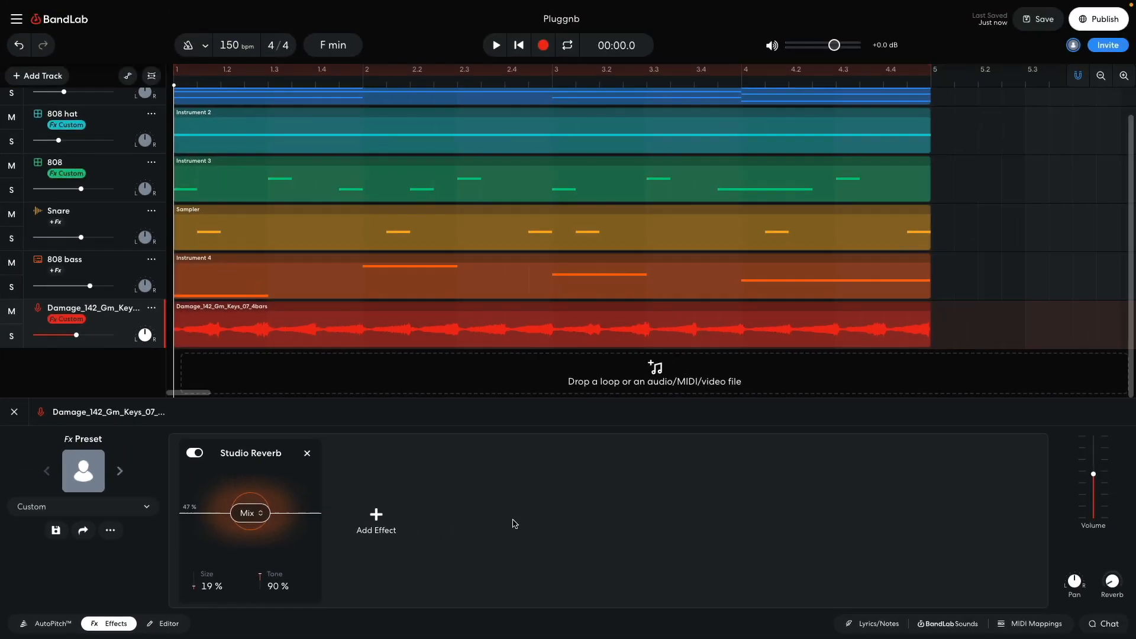
key("space")
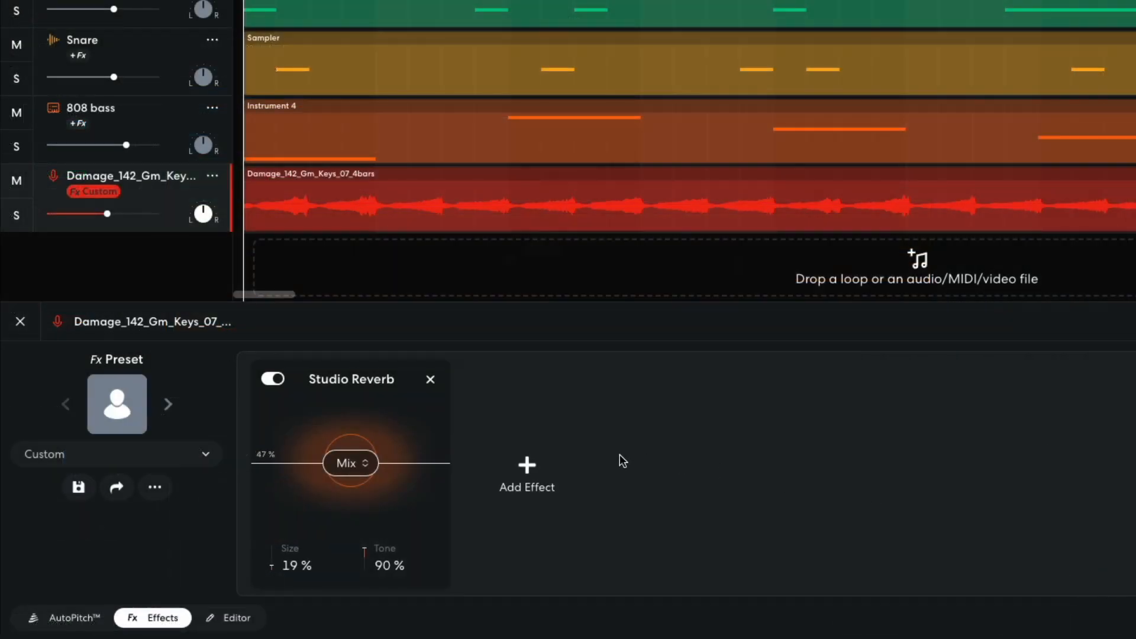
Step: Add the Phase 72 modulation effect after the reverb on the keys loop track and play back the result
left_click(377, 516)
left_click(364, 170)
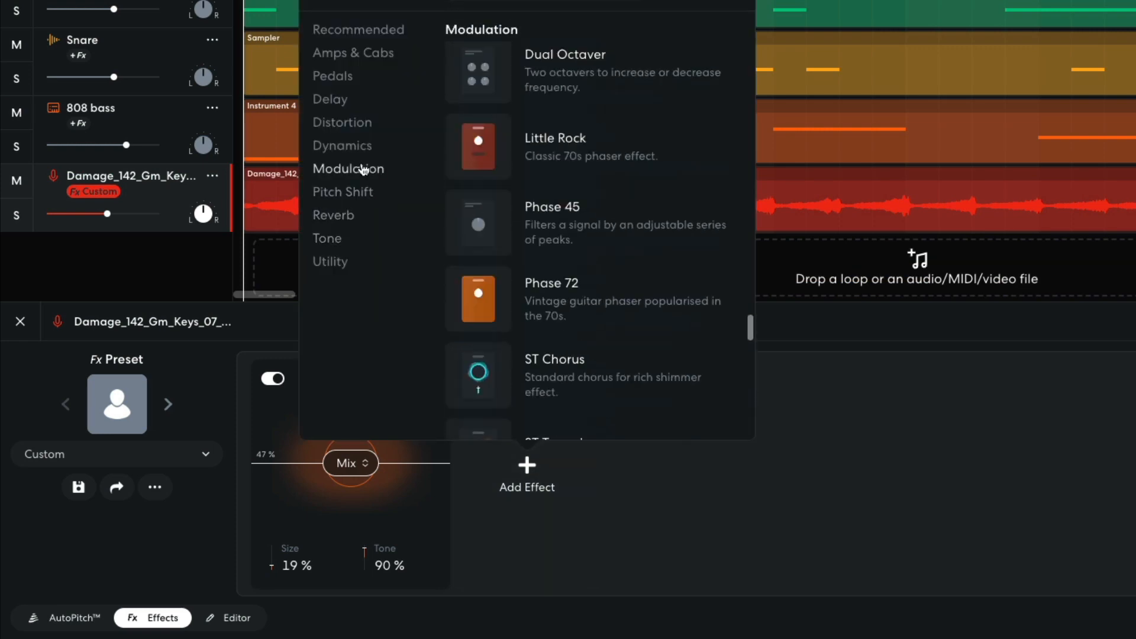
scroll(577, 252, "down", 5)
scroll(569, 248, "down", 1)
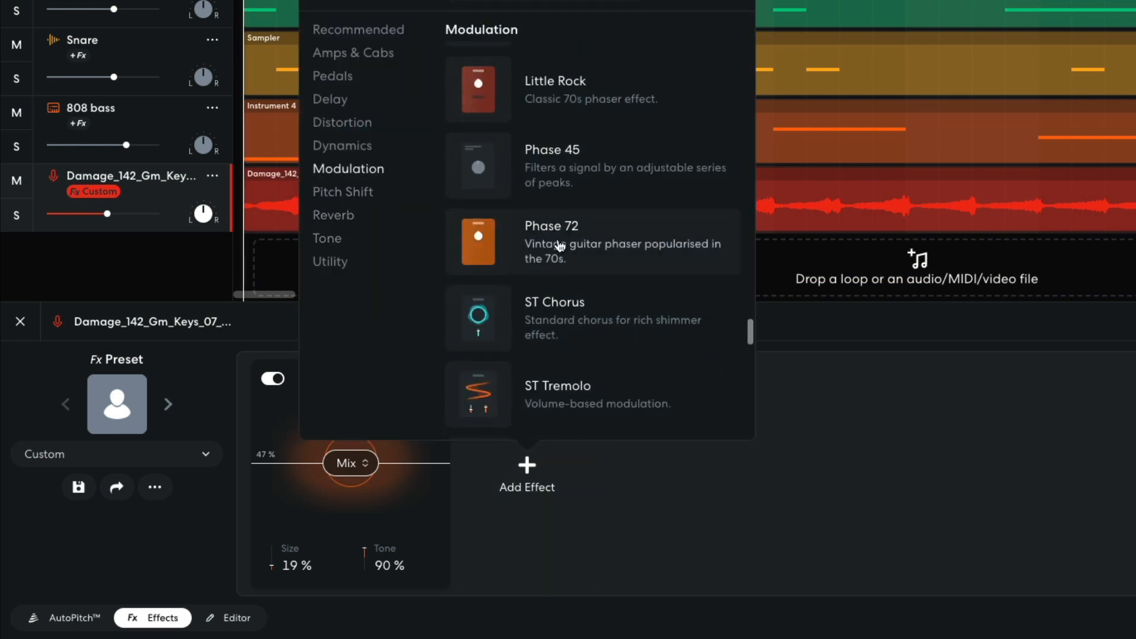
left_click(557, 245)
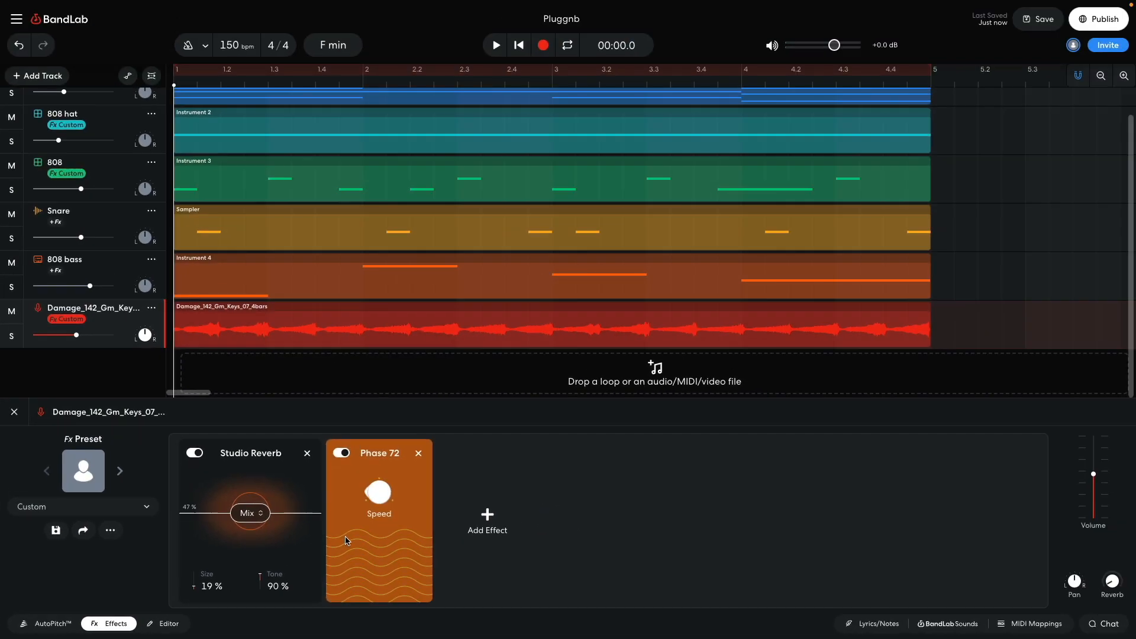
key("space")
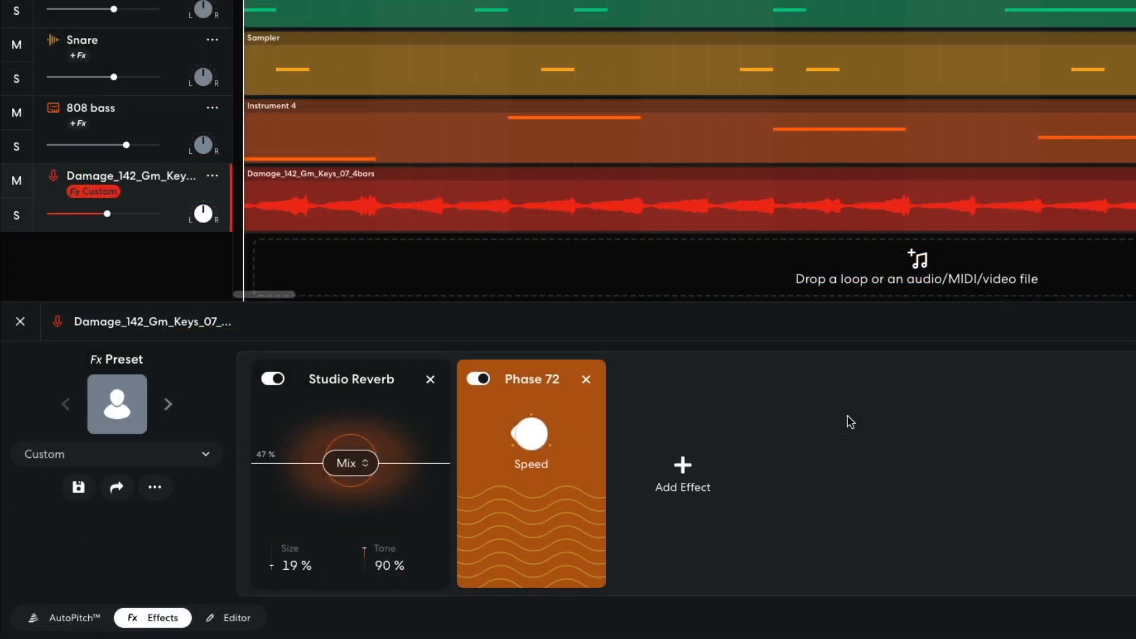
Step: Add a Multi Filter after the phaser, switch it to Highpass, adjust its frequency, and play back the beat
left_click(684, 471)
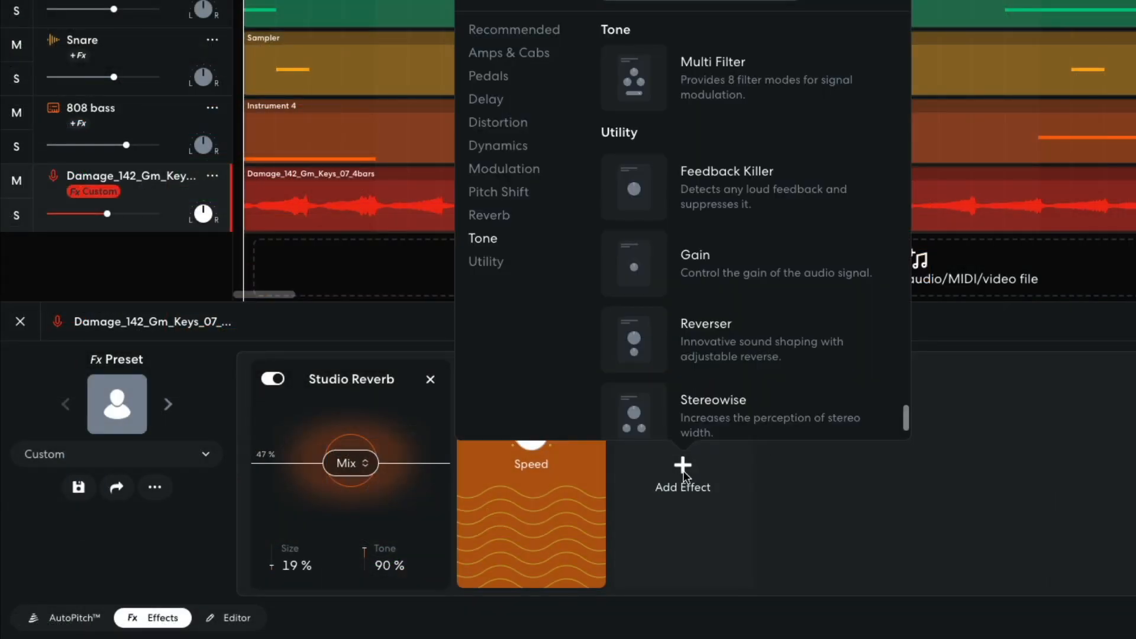
left_click(481, 240)
left_click(632, 309)
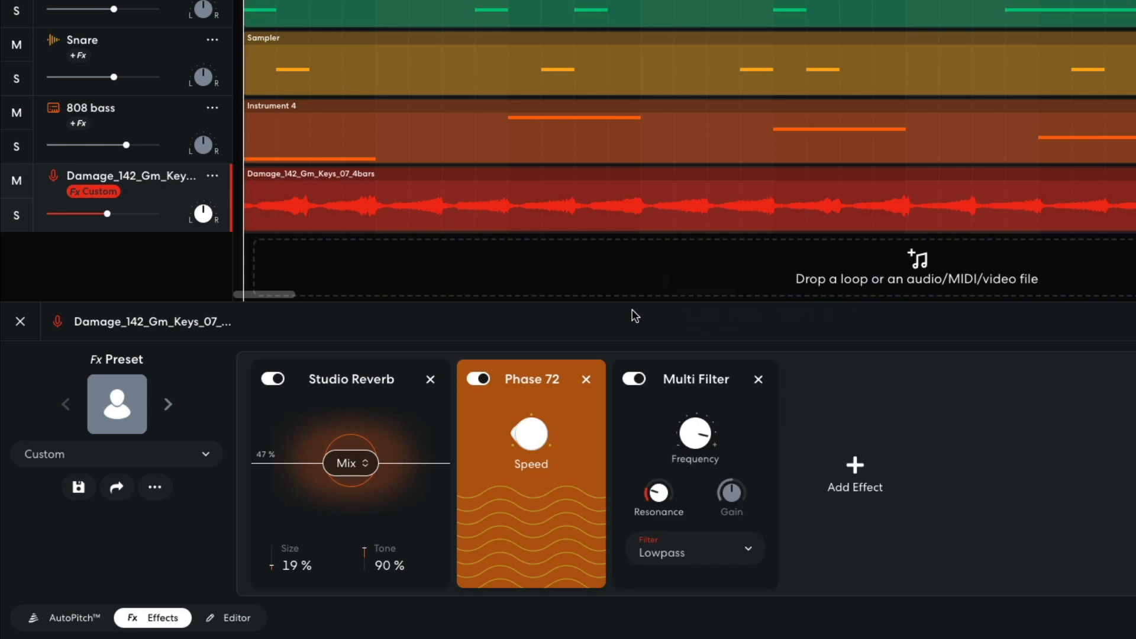
left_click(693, 551)
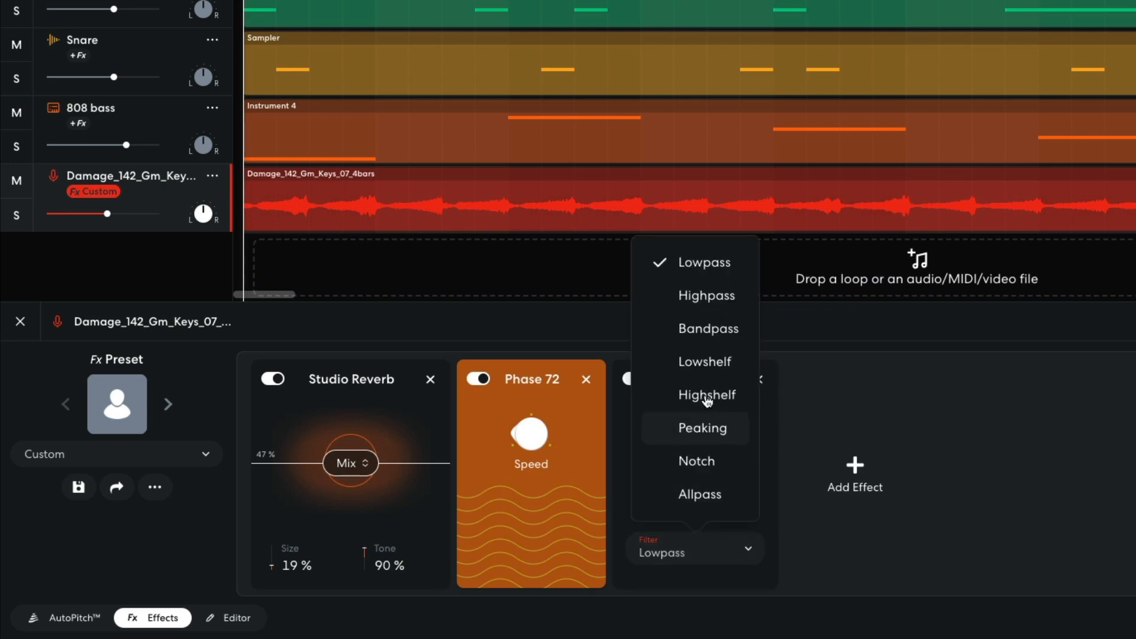
left_click(704, 298)
mouse_move(695, 445)
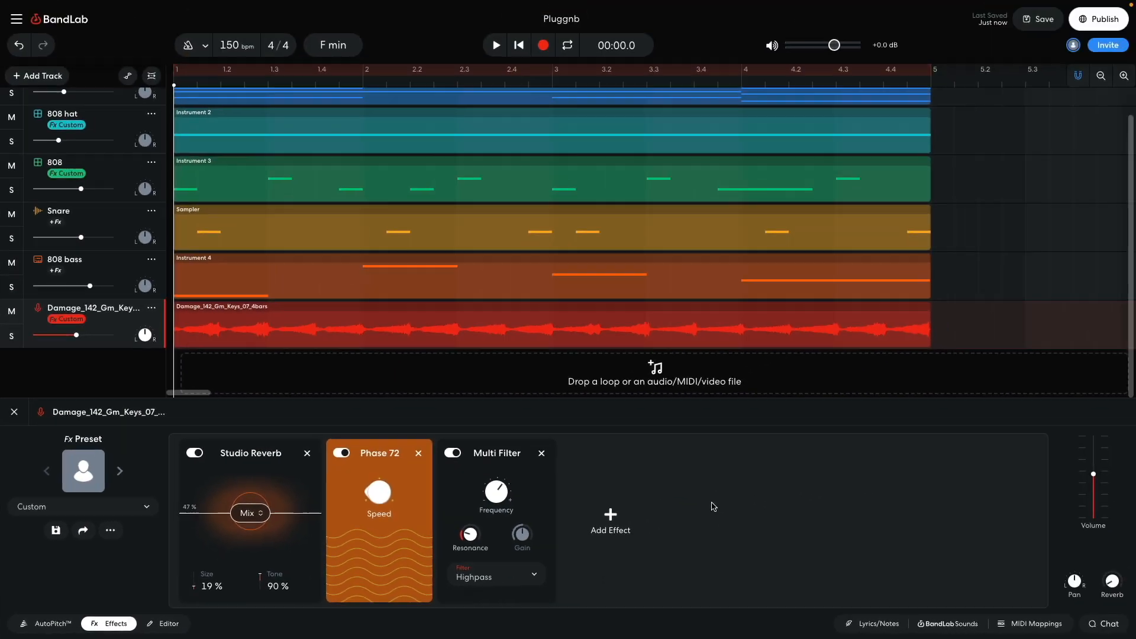
key("space")
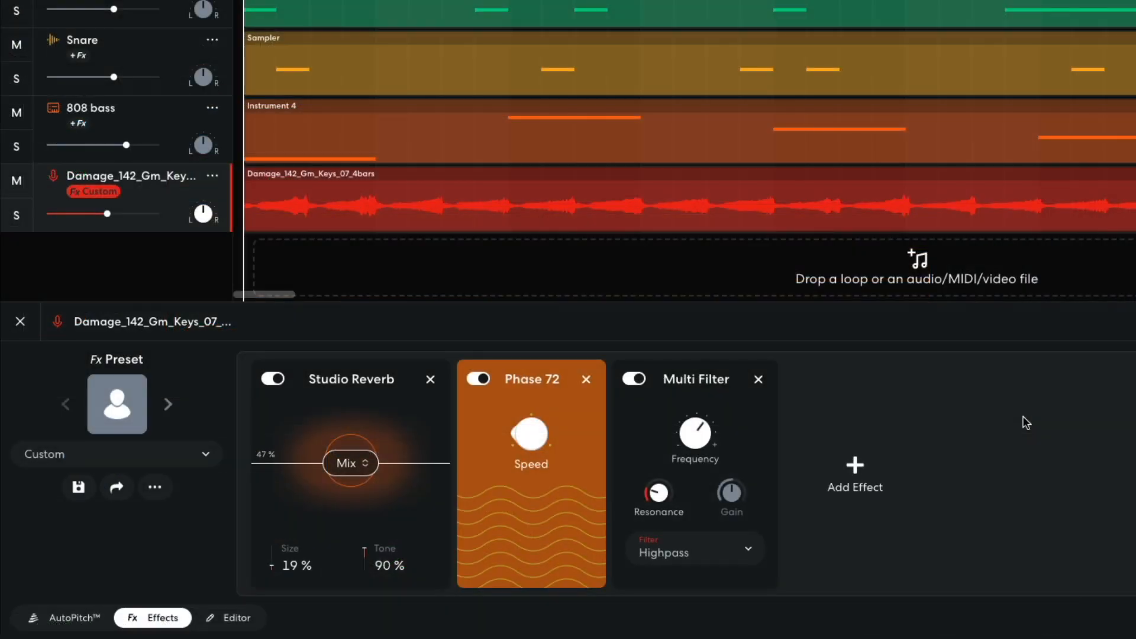
Step: Add a second Multi Filter in Lowpass mode with its frequency set to 2000, and play back the beat
left_click(861, 474)
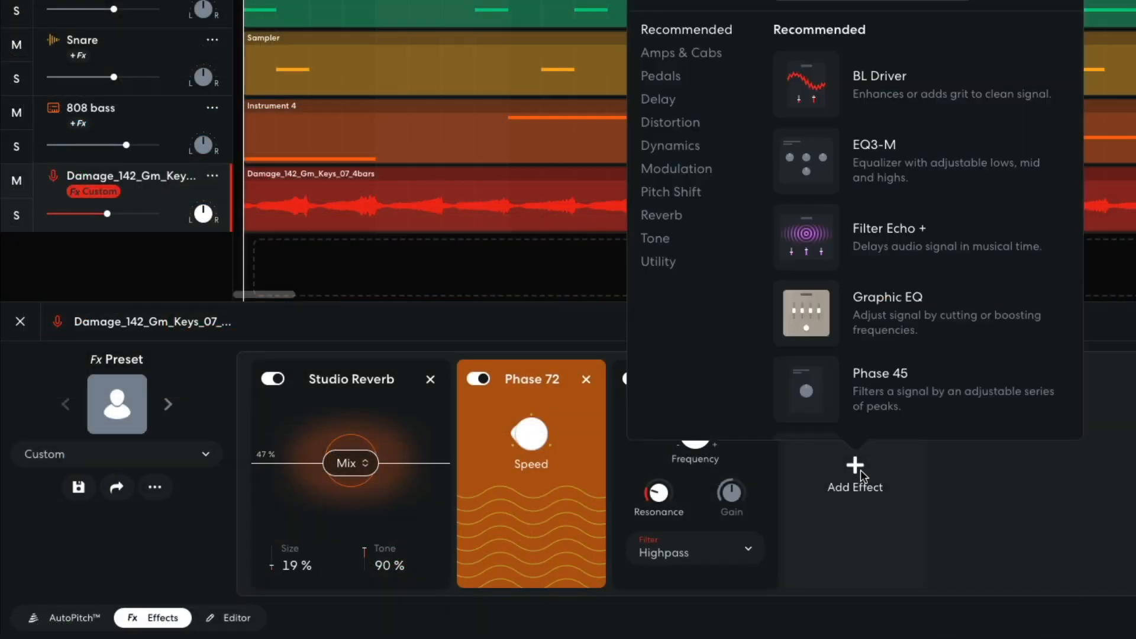
left_click(663, 239)
left_click(809, 308)
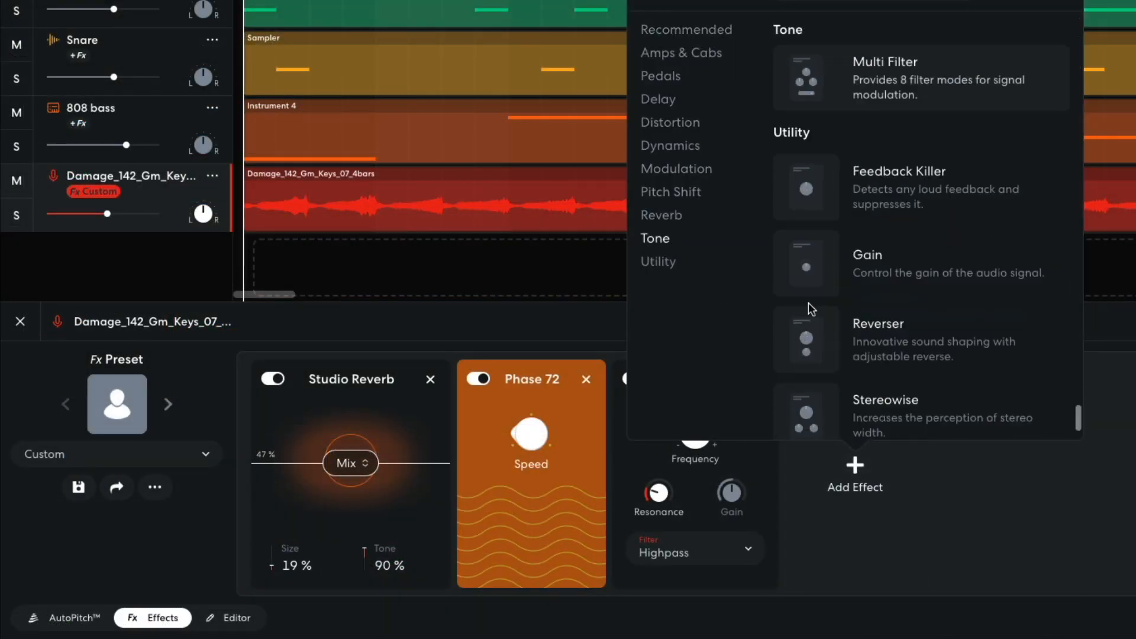
mouse_move(867, 465)
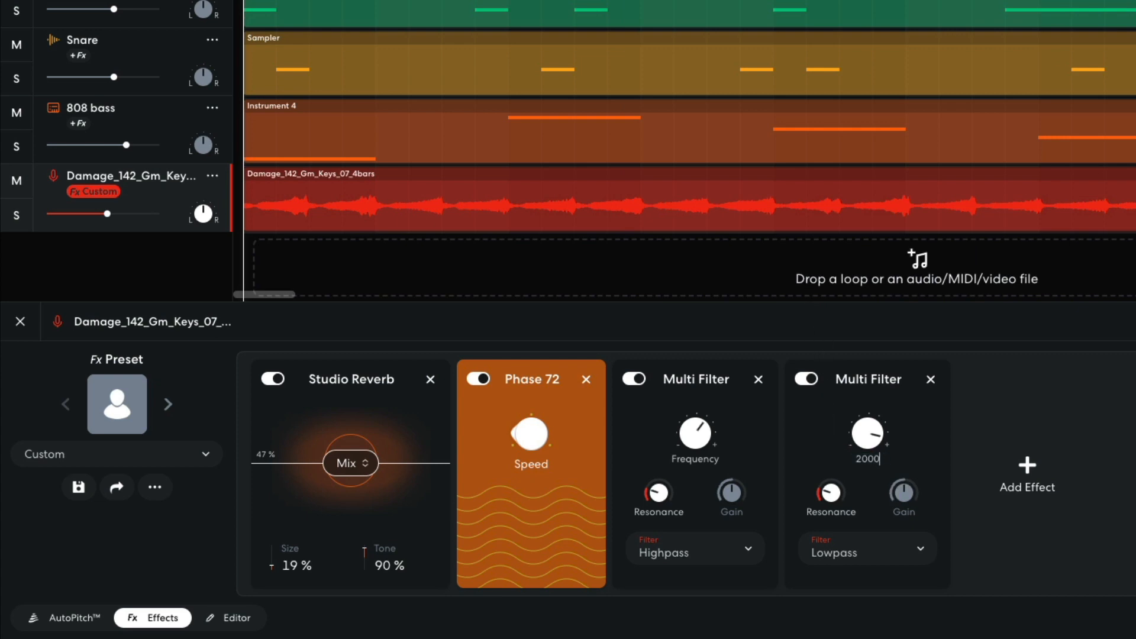
key("Return")
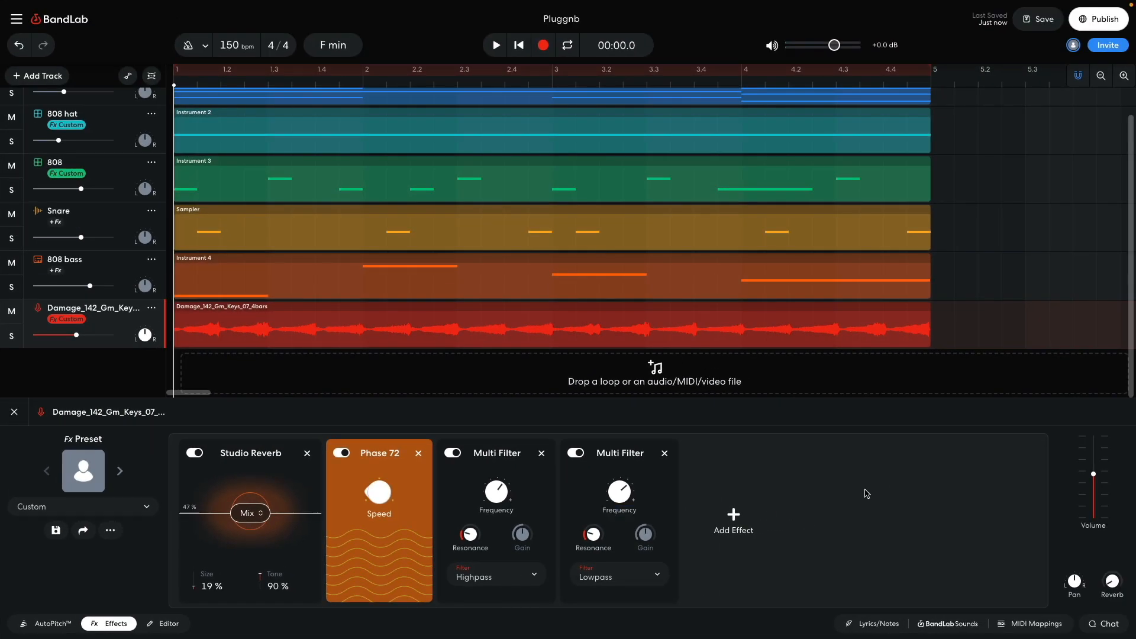
key("space")
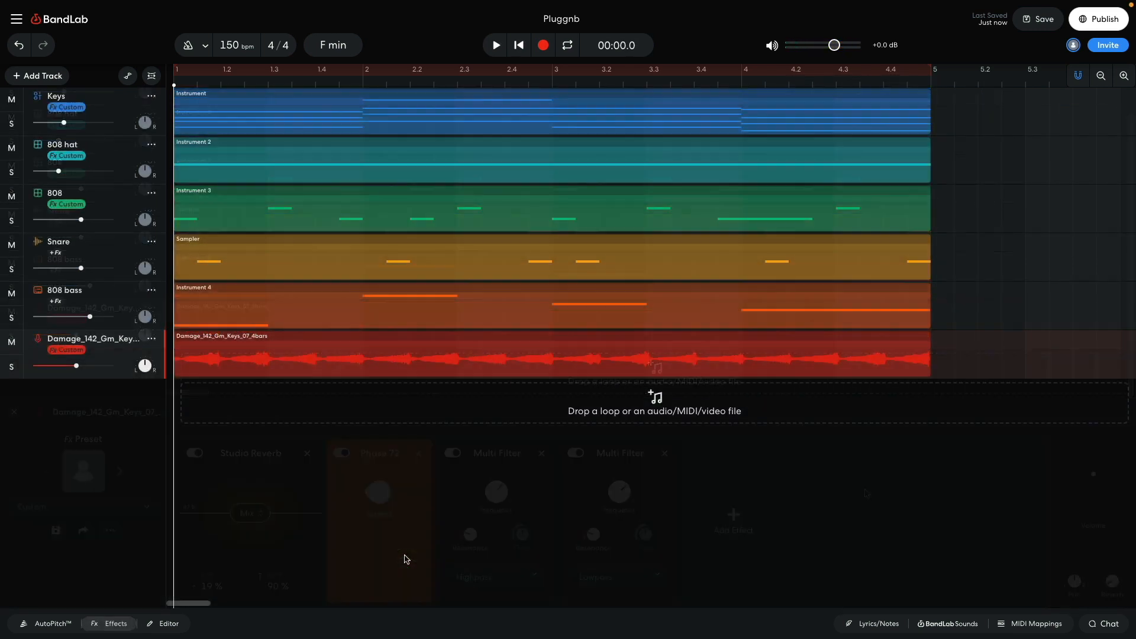
Step: Add a virtual instrument track using the G-Funk Sine sound from the Leads category and play back its melody
left_click(52, 79)
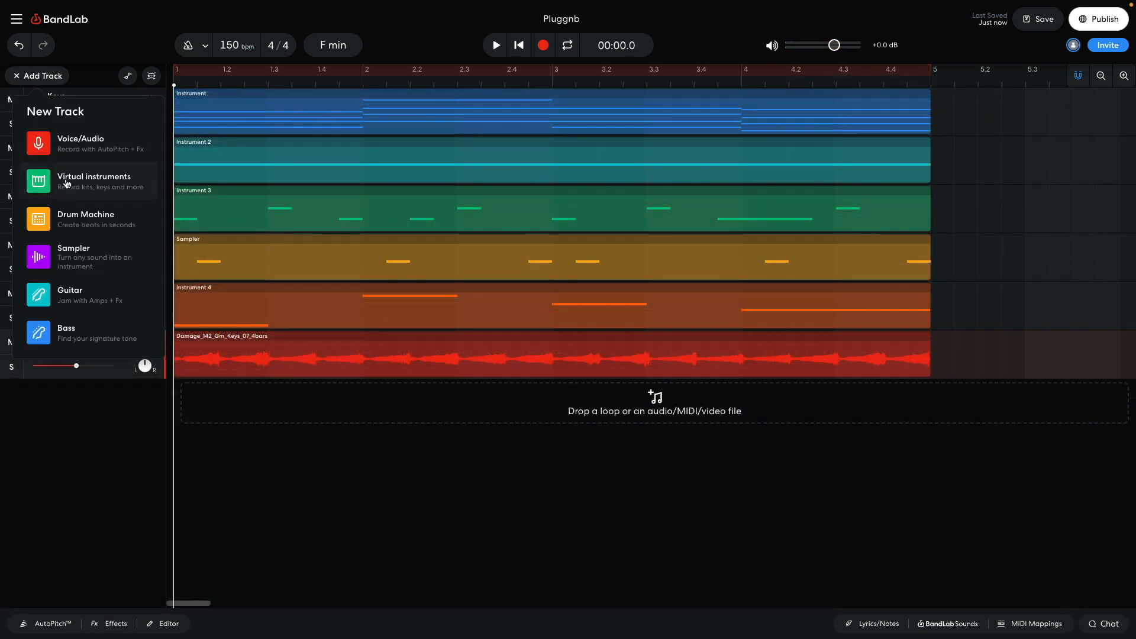
left_click(66, 183)
left_click(51, 625)
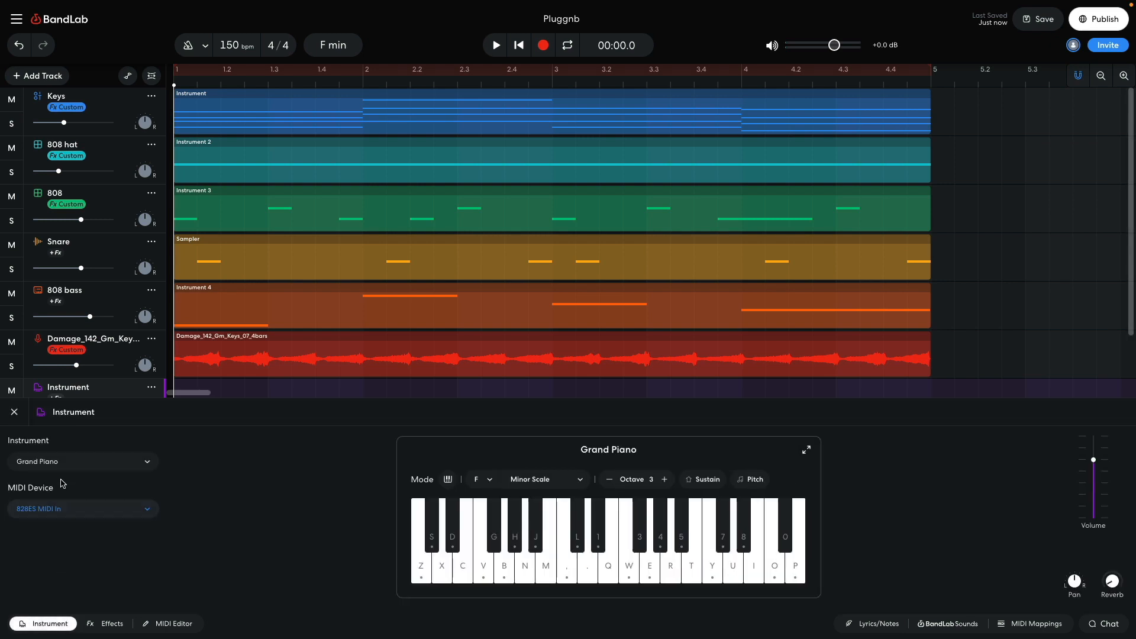
left_click(64, 467)
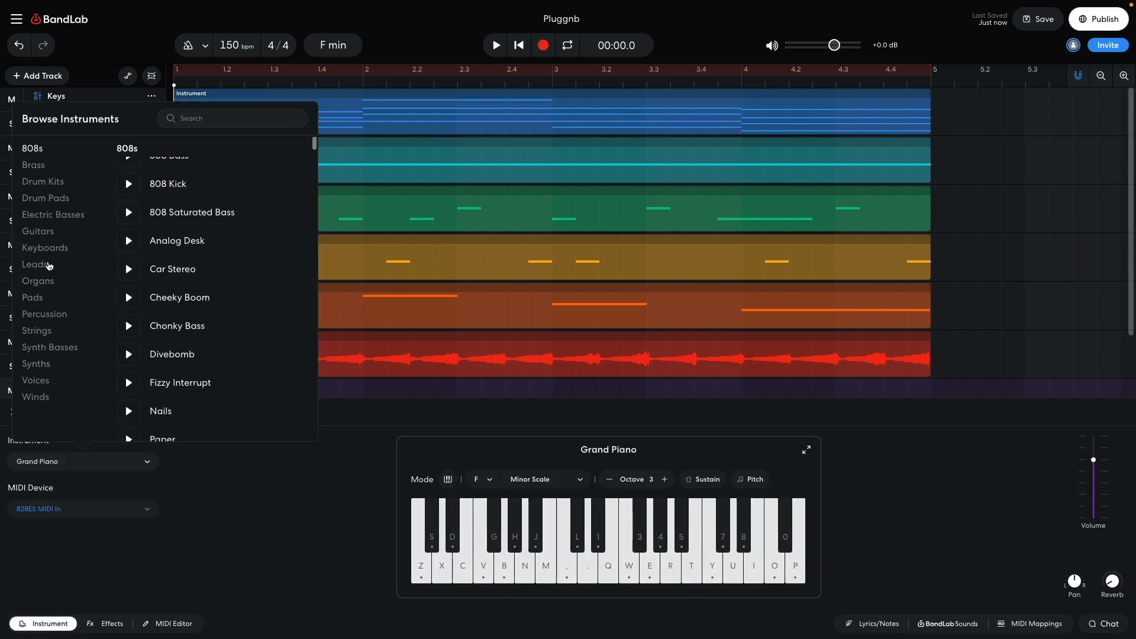
left_click(36, 265)
scroll(206, 292, "down", 5)
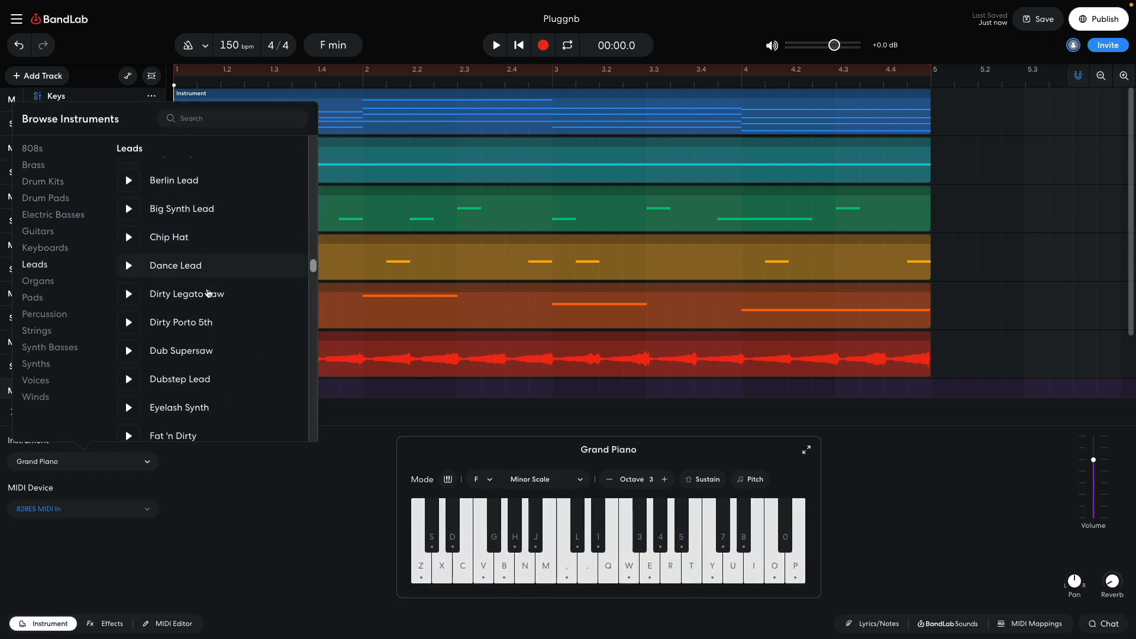
scroll(206, 315, "down", 1)
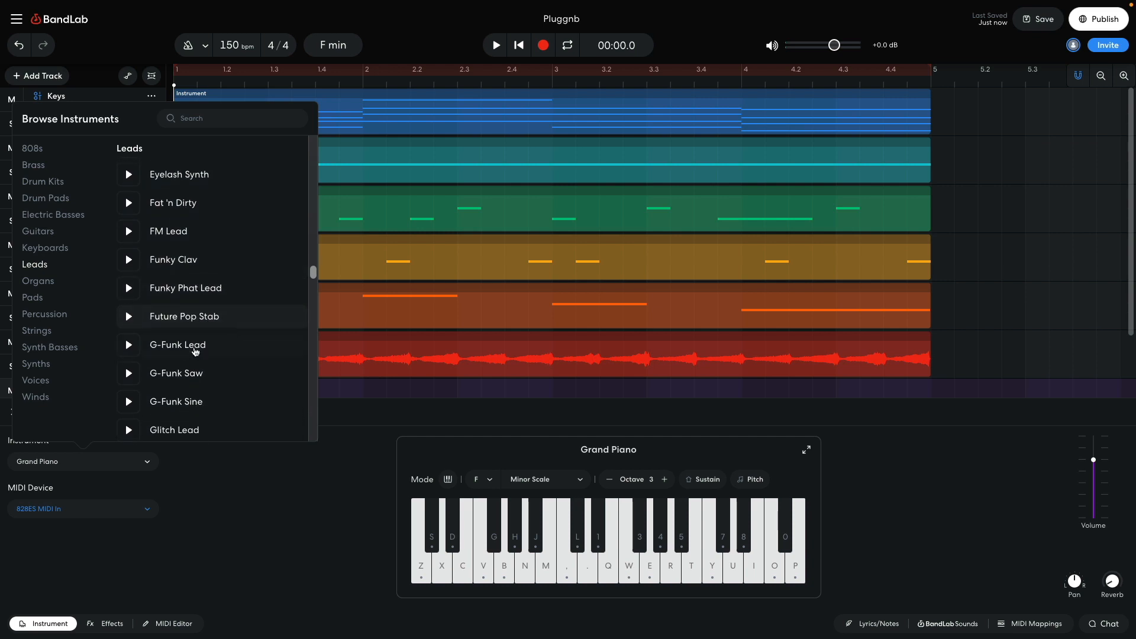
left_click(192, 407)
left_click(282, 522)
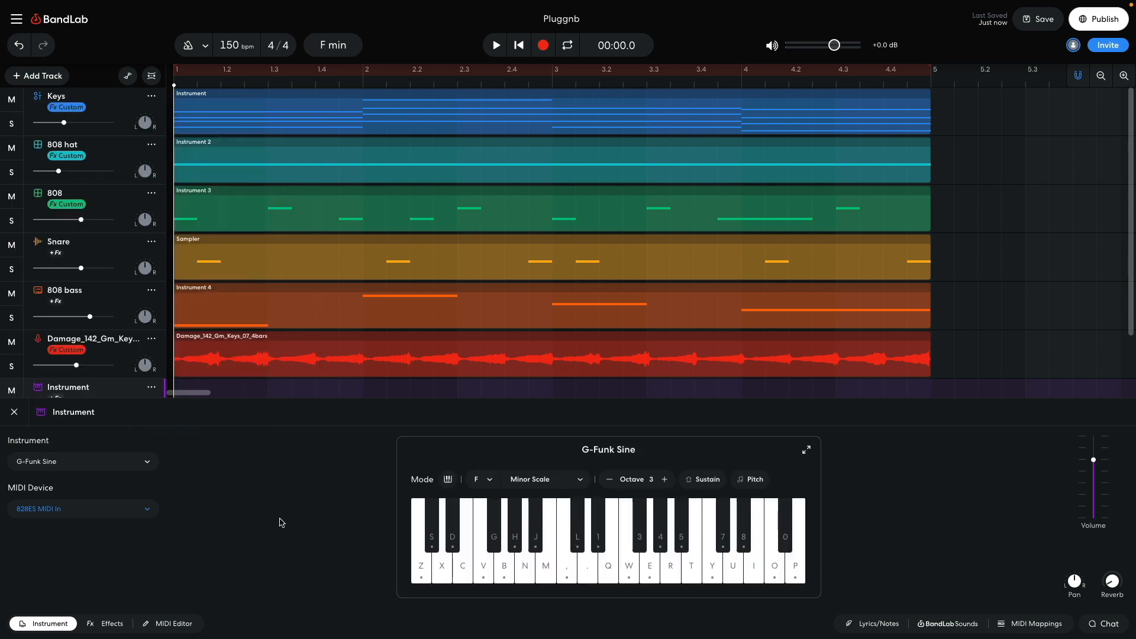
scroll(123, 356, "down", 2)
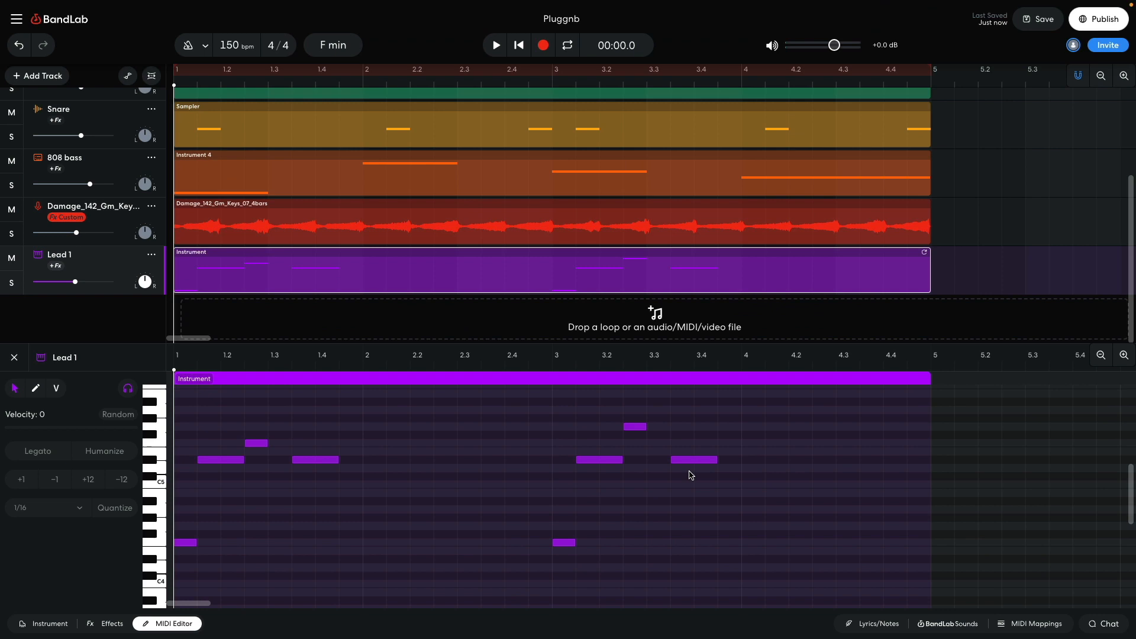
key("space")
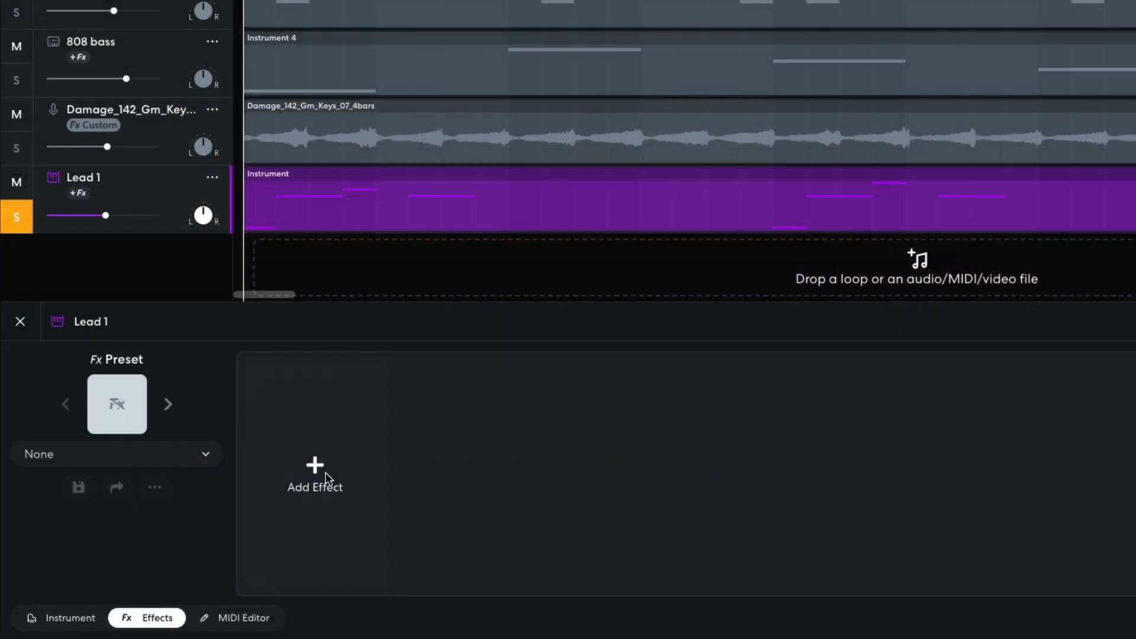
Step: Add a Ping Pong Delay effect to the Lead 1 track and play back the result
left_click(315, 470)
left_click(122, 99)
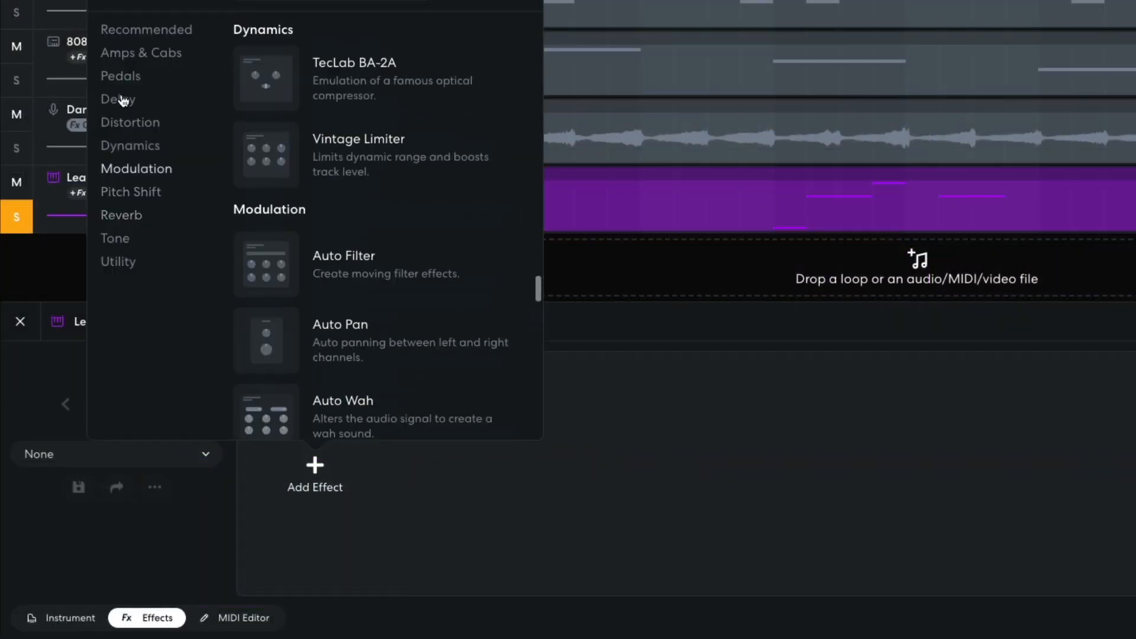
left_click(351, 311)
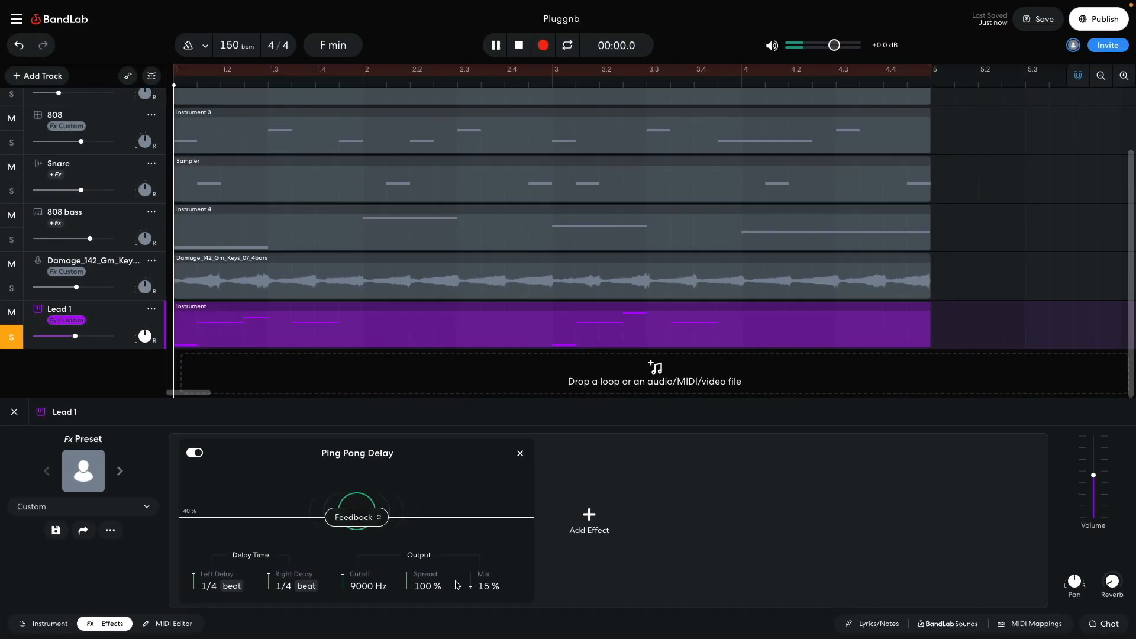
key("space")
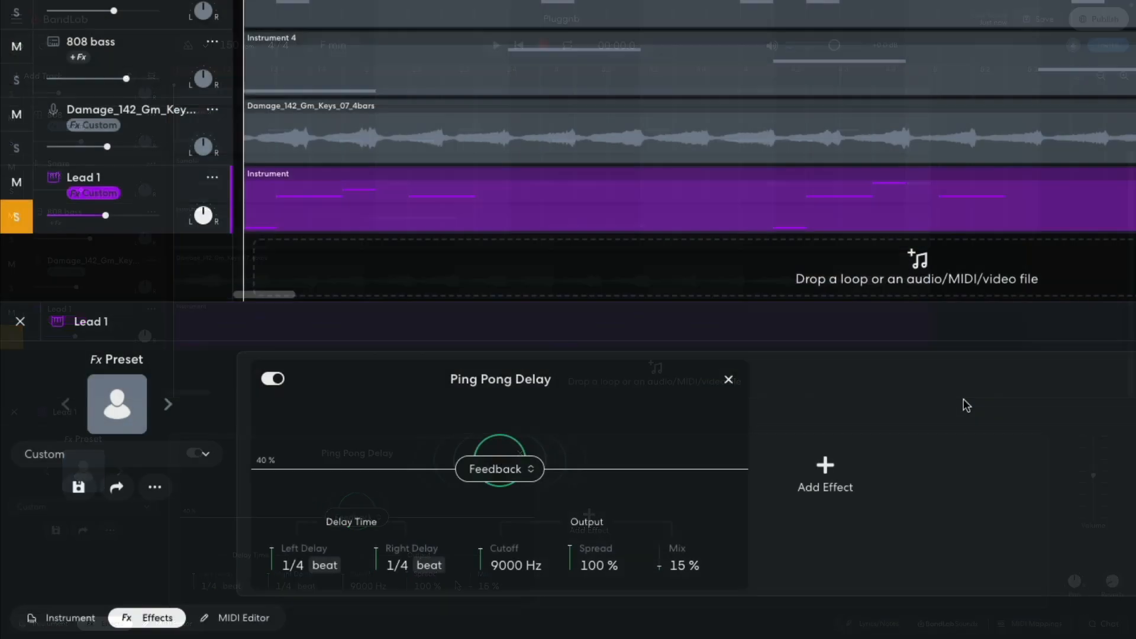
Step: Add a Studio Reverb after the Ping Pong Delay on the Lead 1 track and play back the lead
left_click(595, 513)
left_click(644, 220)
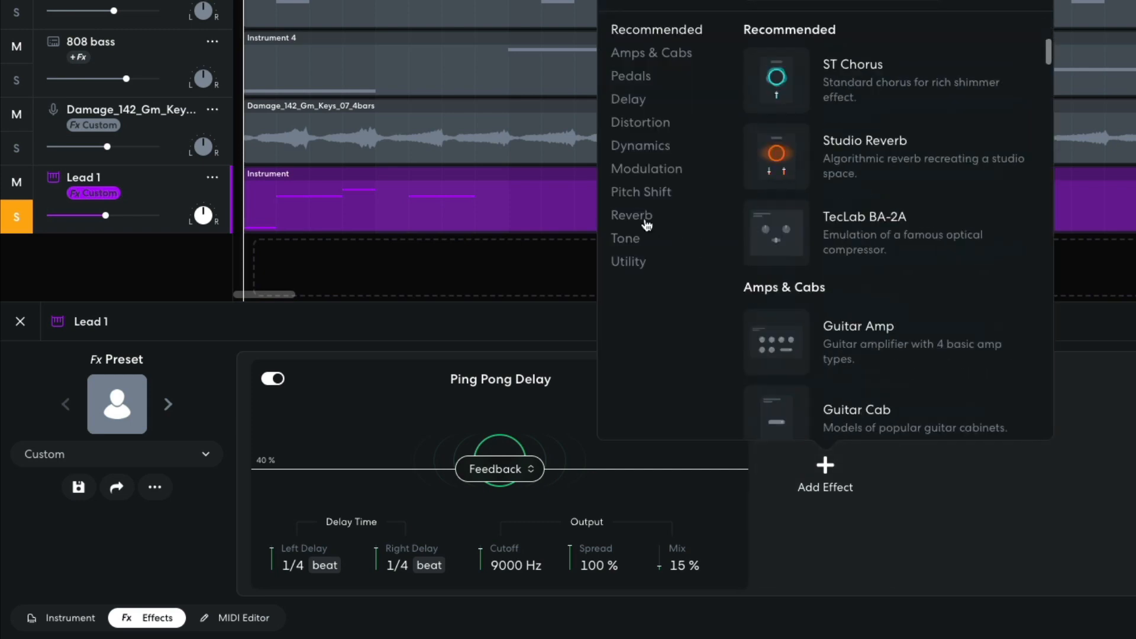
left_click(784, 242)
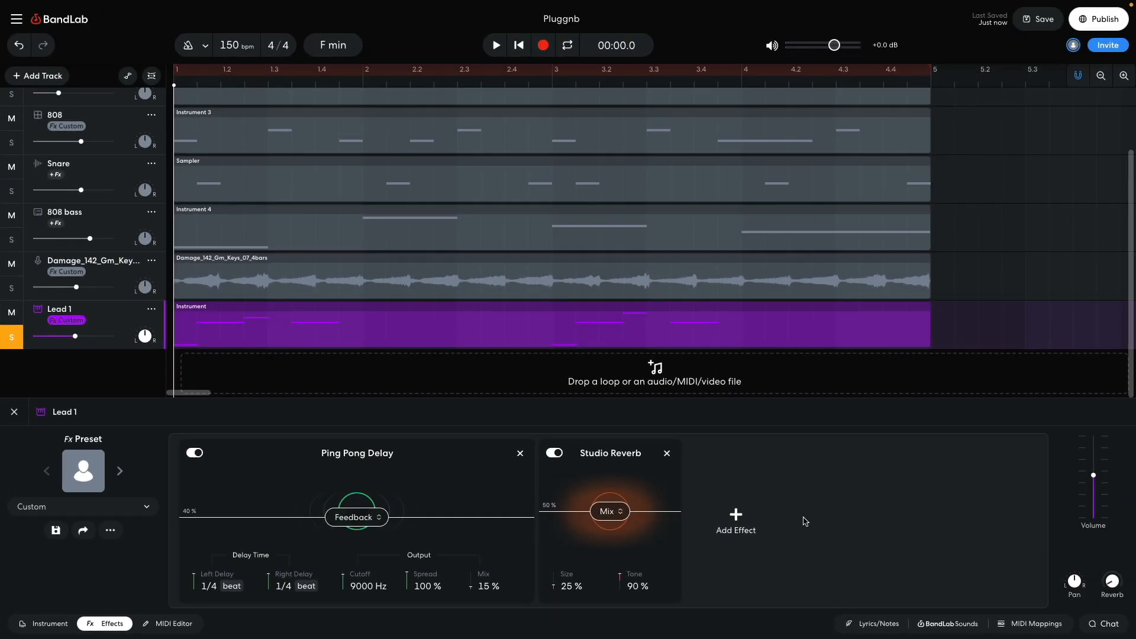
key("space")
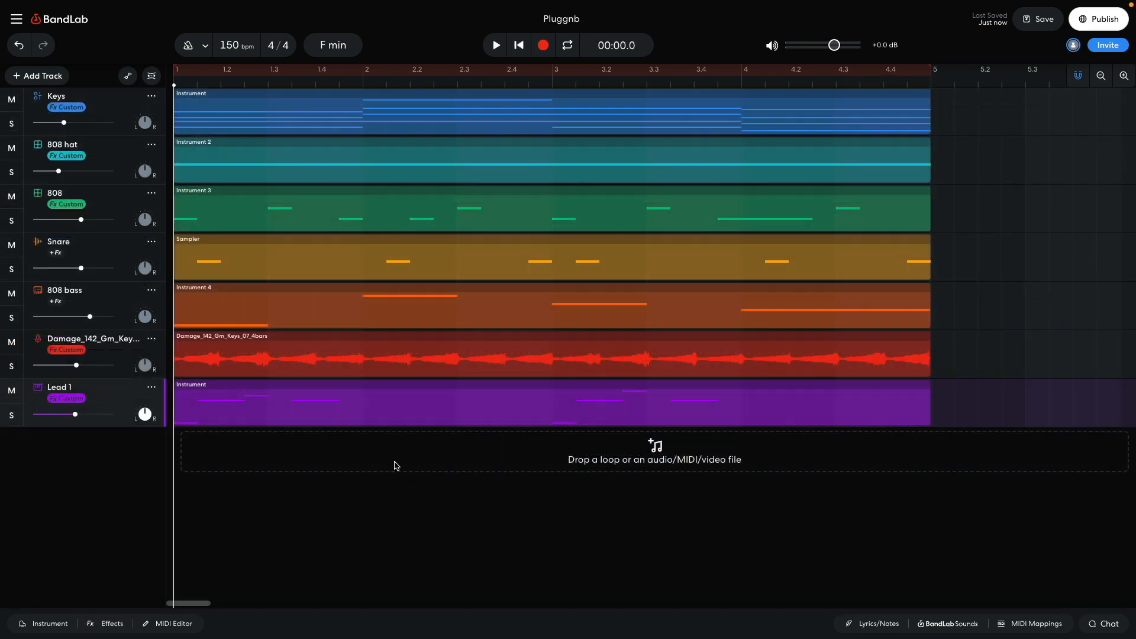
Step: Add another virtual instrument track using the Heart Keys sound from the Synths category and play back its melody
left_click(43, 77)
left_click(68, 179)
left_click(50, 625)
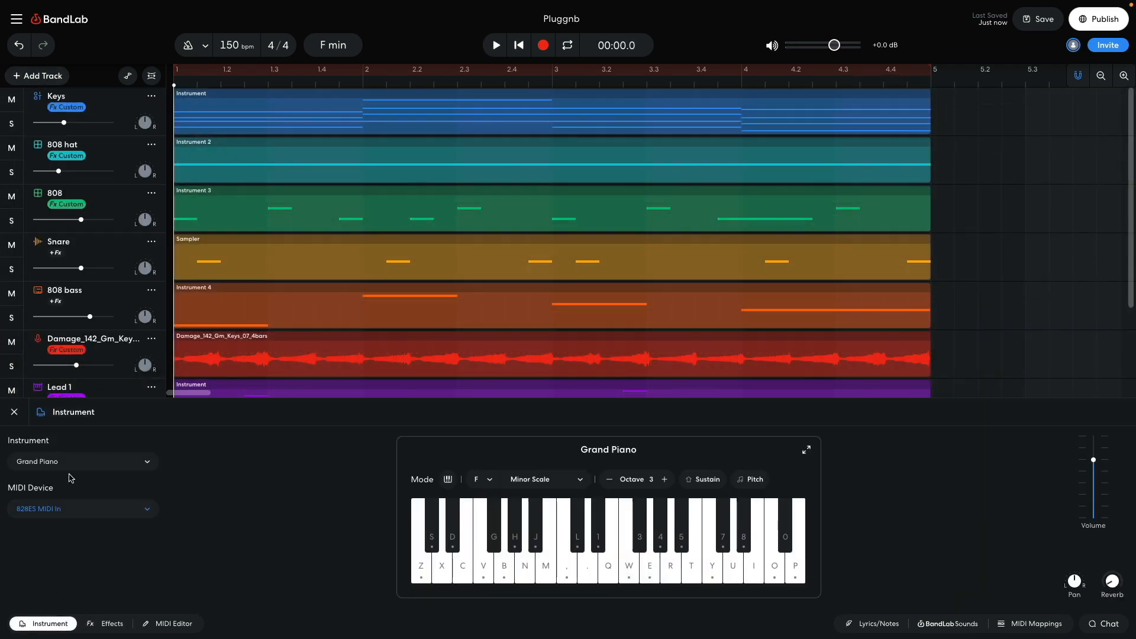
left_click(73, 462)
left_click(47, 363)
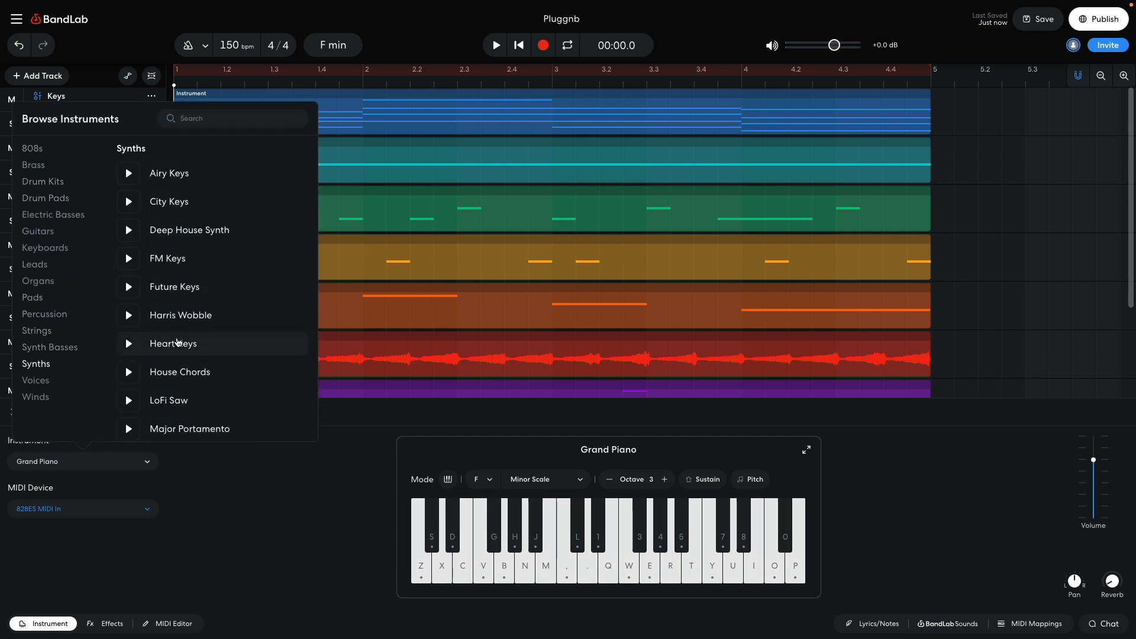
left_click(177, 342)
left_click(243, 522)
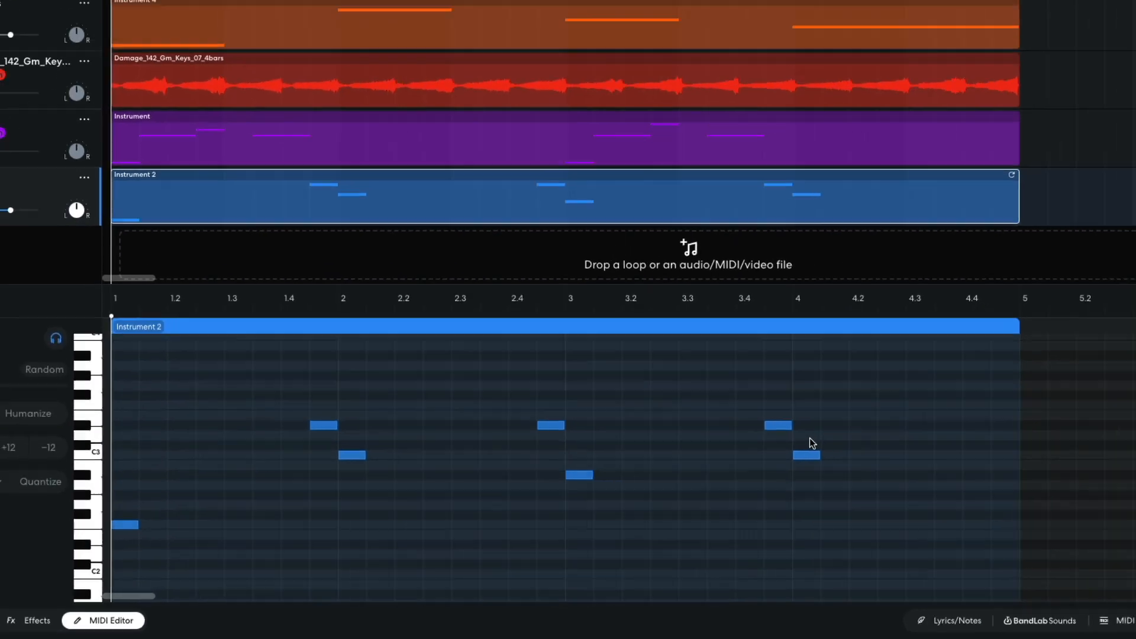
key("space")
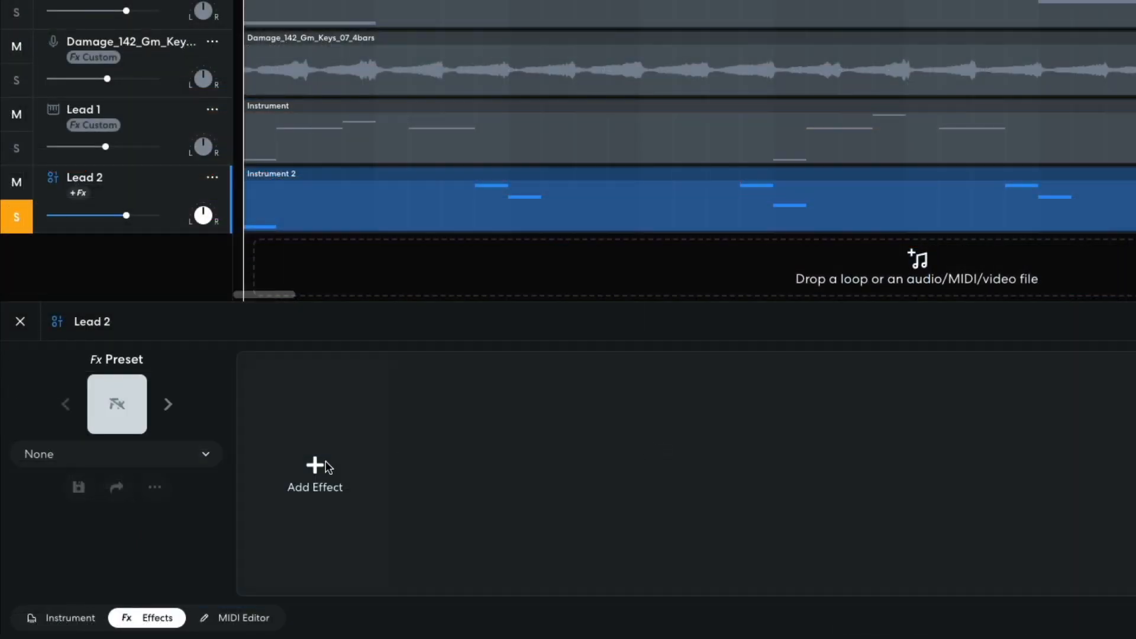
Step: Add a Studio Reverb to the Lead 2 track with 96% mix and 13% size, and play it back
left_click(316, 467)
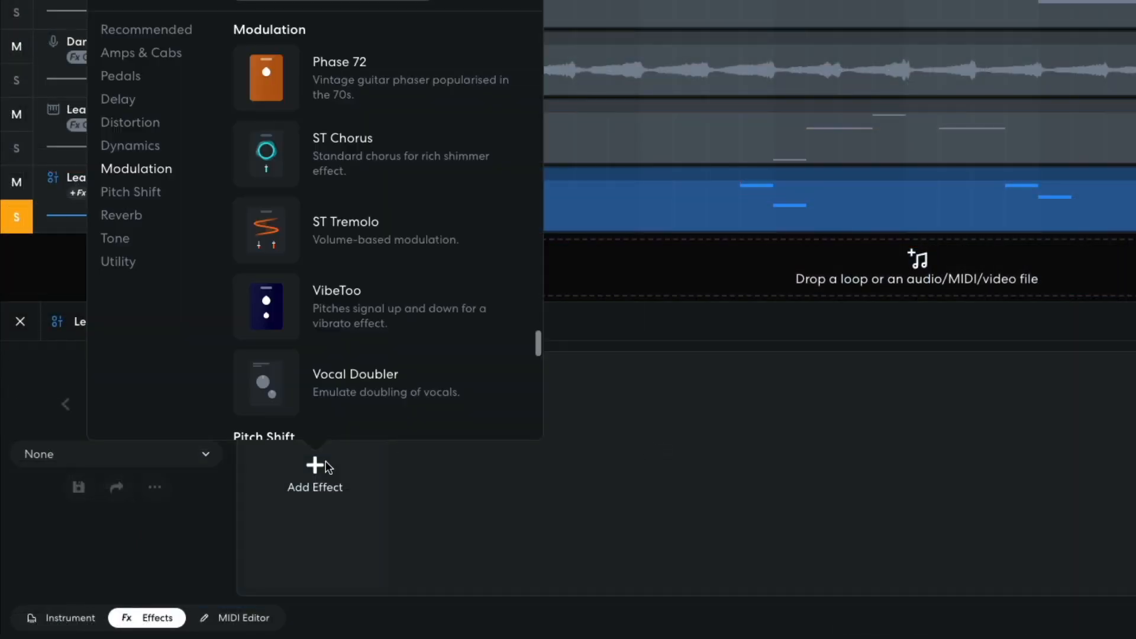
left_click(133, 219)
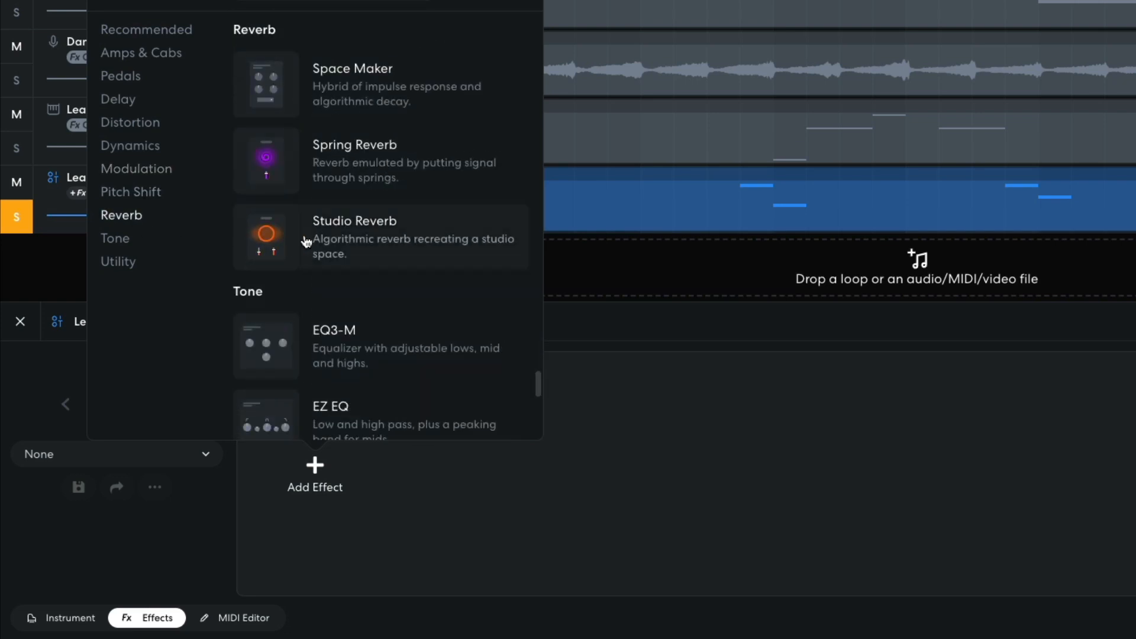
left_click(330, 238)
left_click_drag(354, 459, 350, 423)
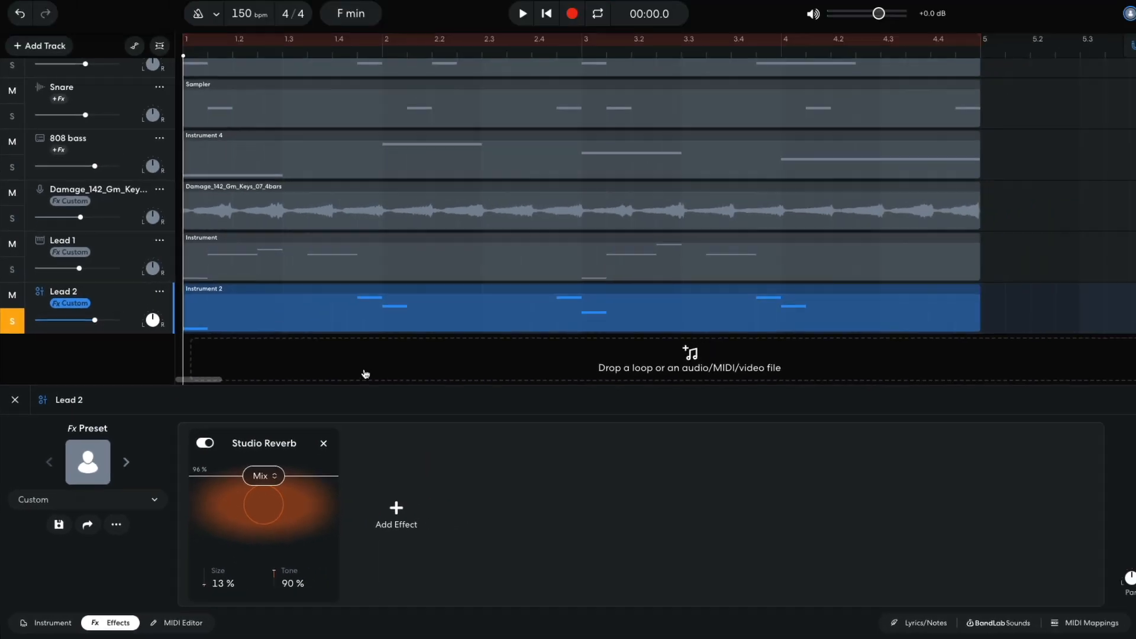
key("space")
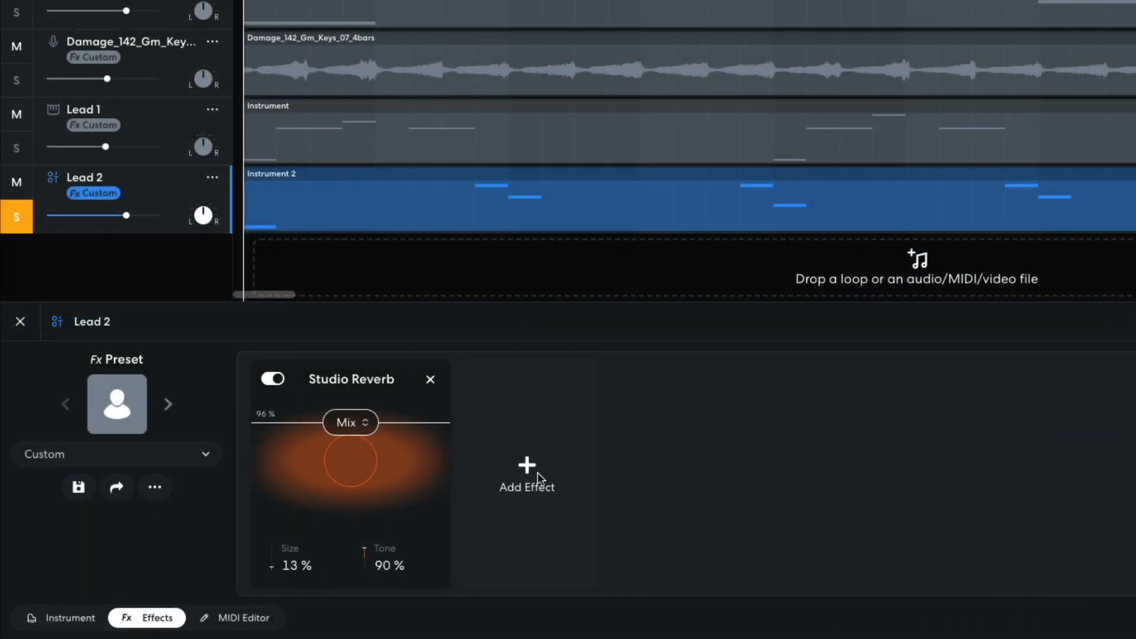
Step: Add the Phase 72 modulation effect after the reverb on Lead 2 with its speed at 3.1, and play back the result
left_click(382, 520)
left_click(351, 170)
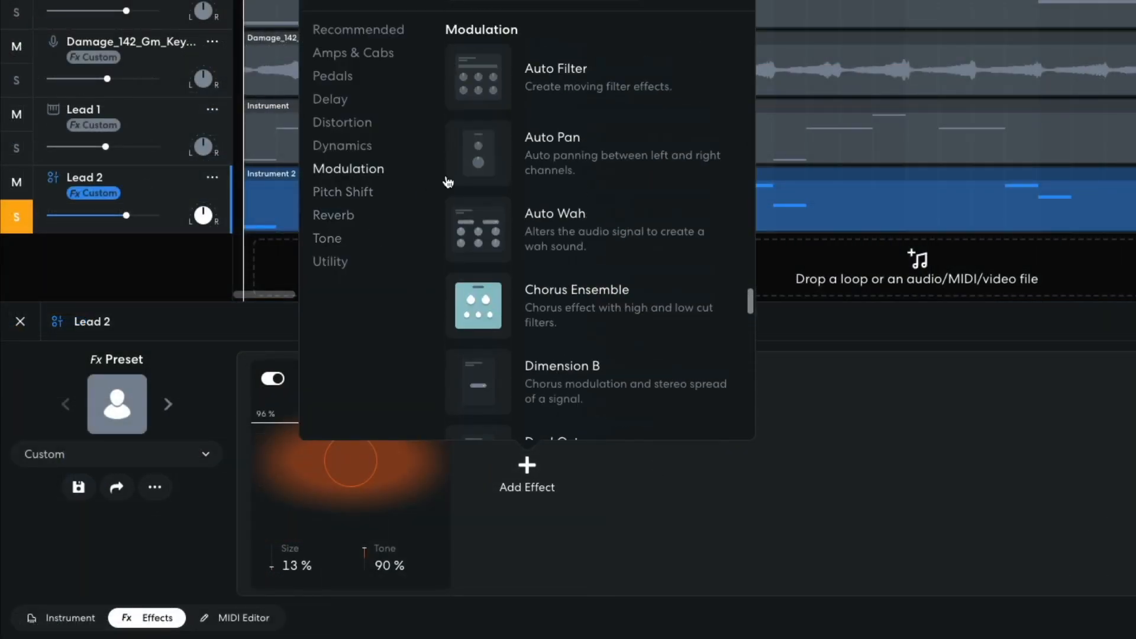
scroll(540, 219, "down", 5)
scroll(574, 212, "down", 1)
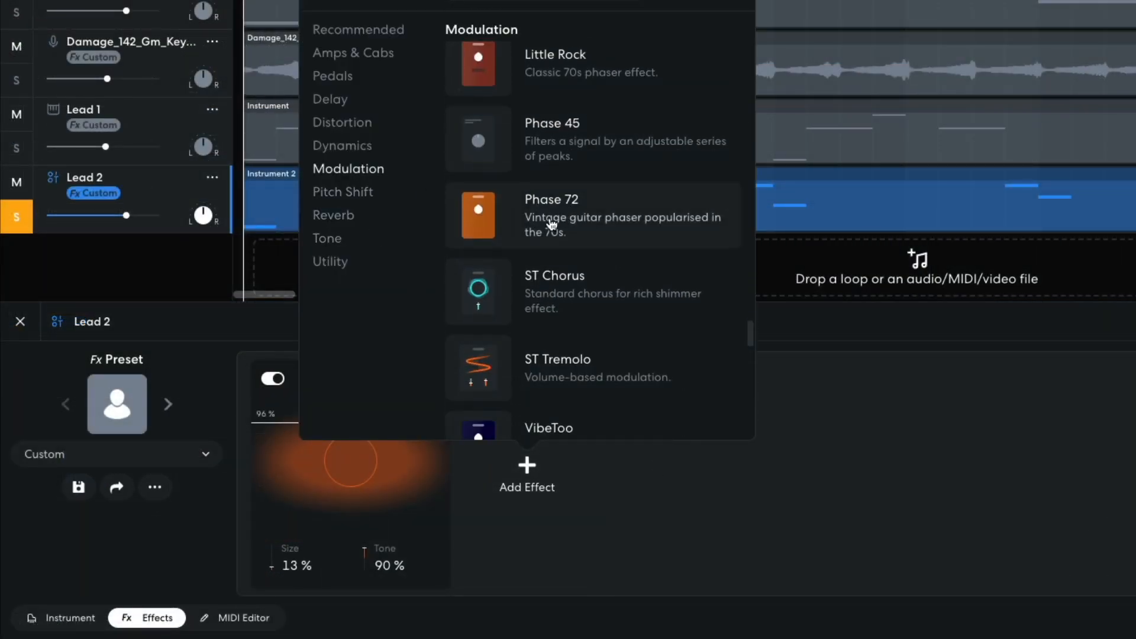
left_click(552, 220)
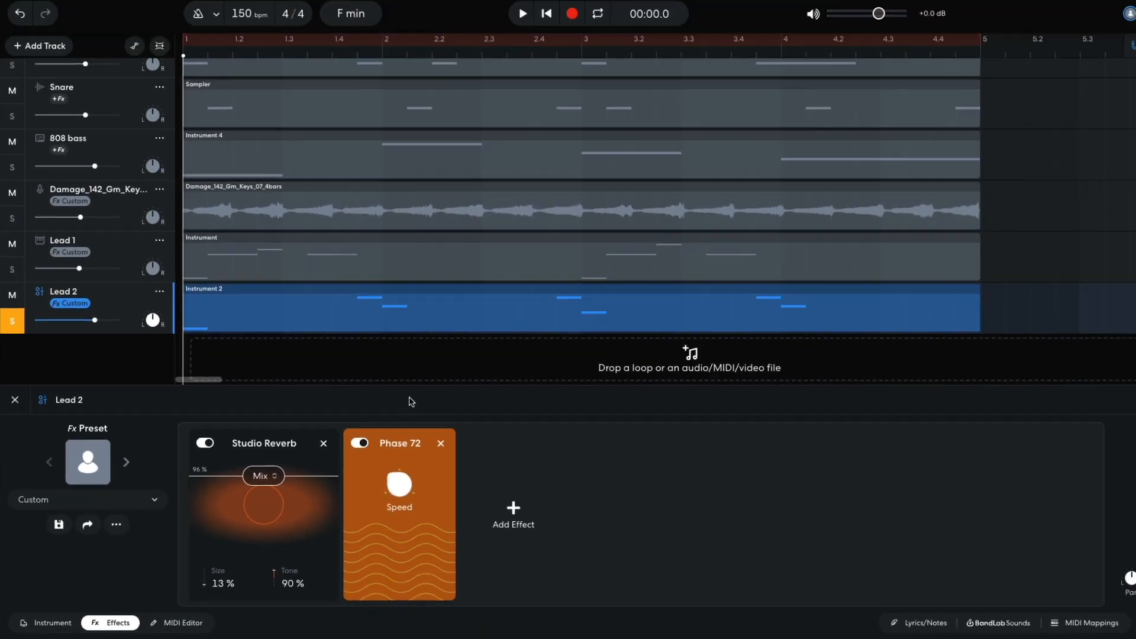
key("space")
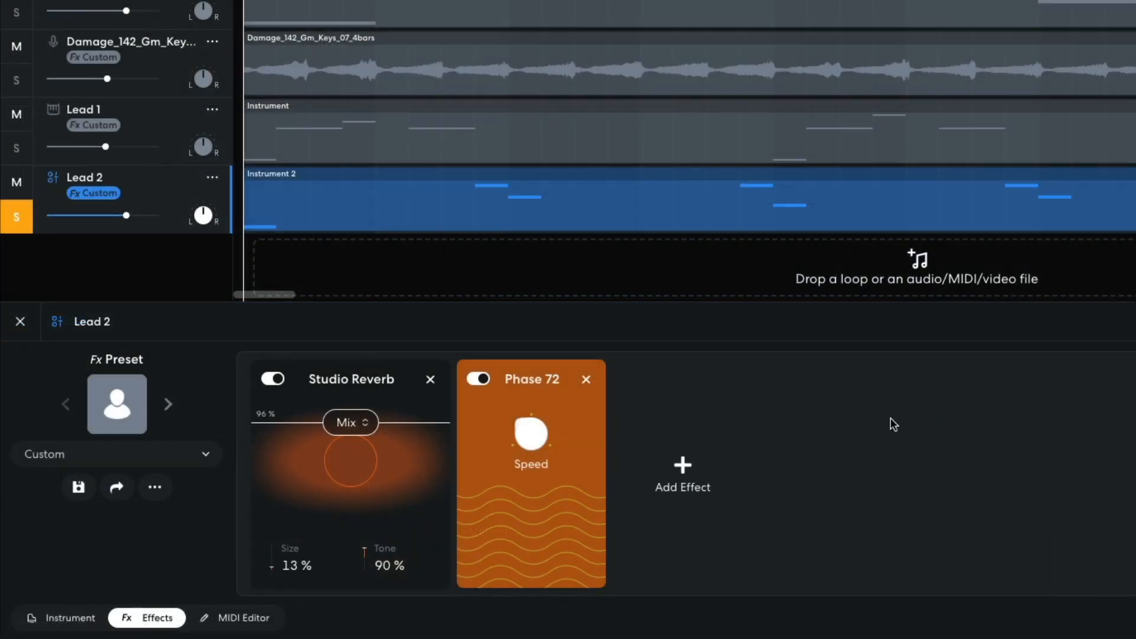
Step: Add a Multi Filter after the phaser on Lead 2, switch it to Highpass, lower its frequency, and play back the lead
left_click(695, 468)
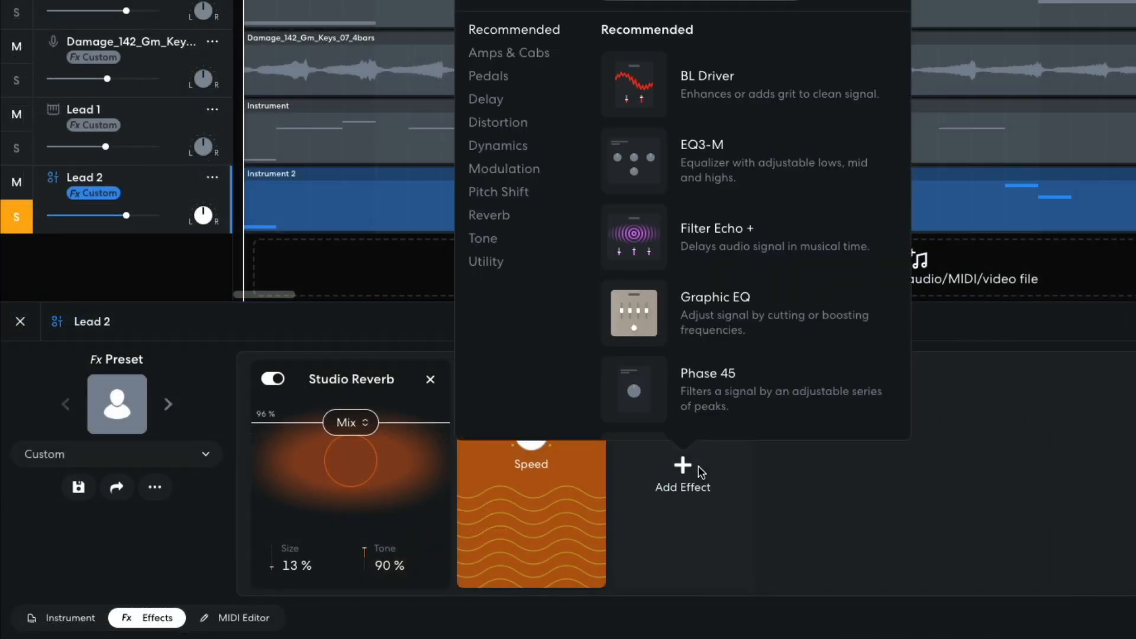
left_click(493, 239)
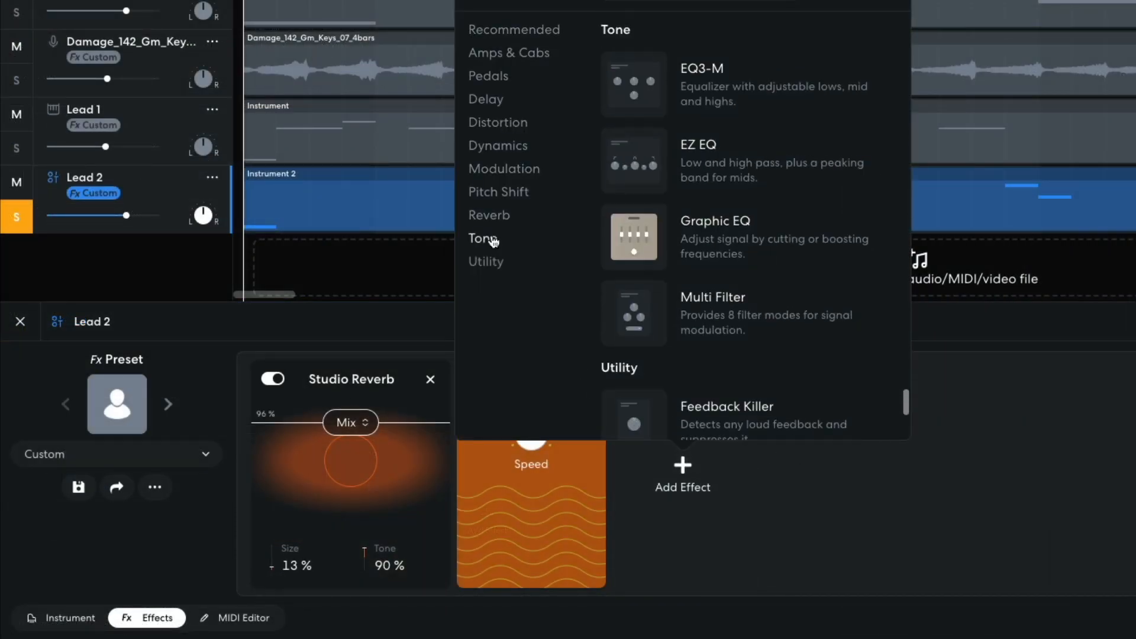
left_click(714, 328)
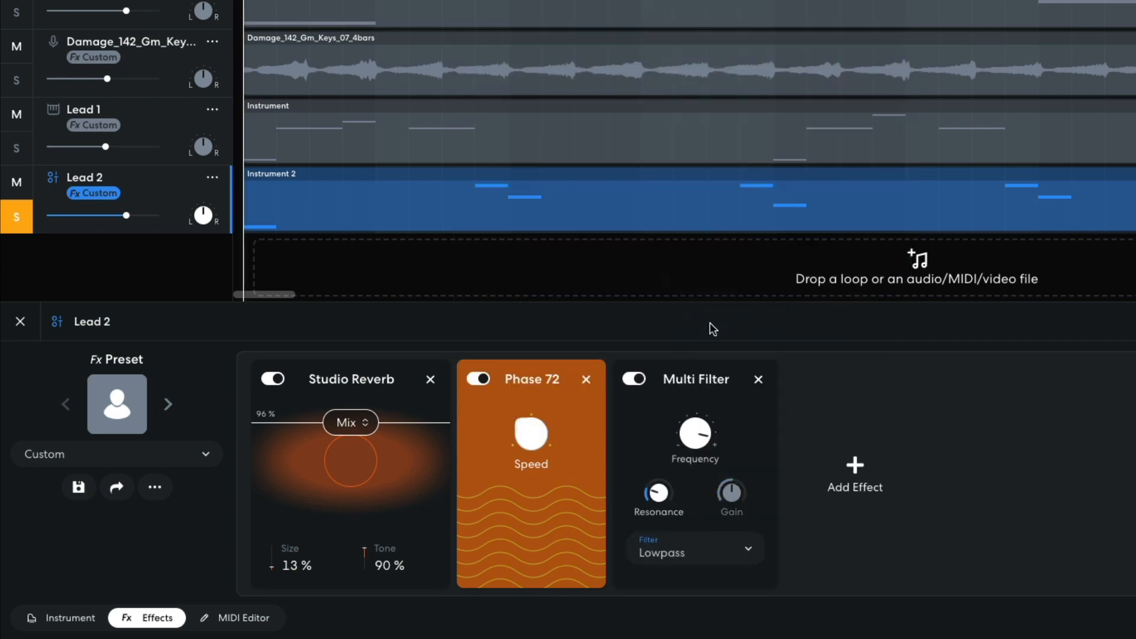
left_click(712, 550)
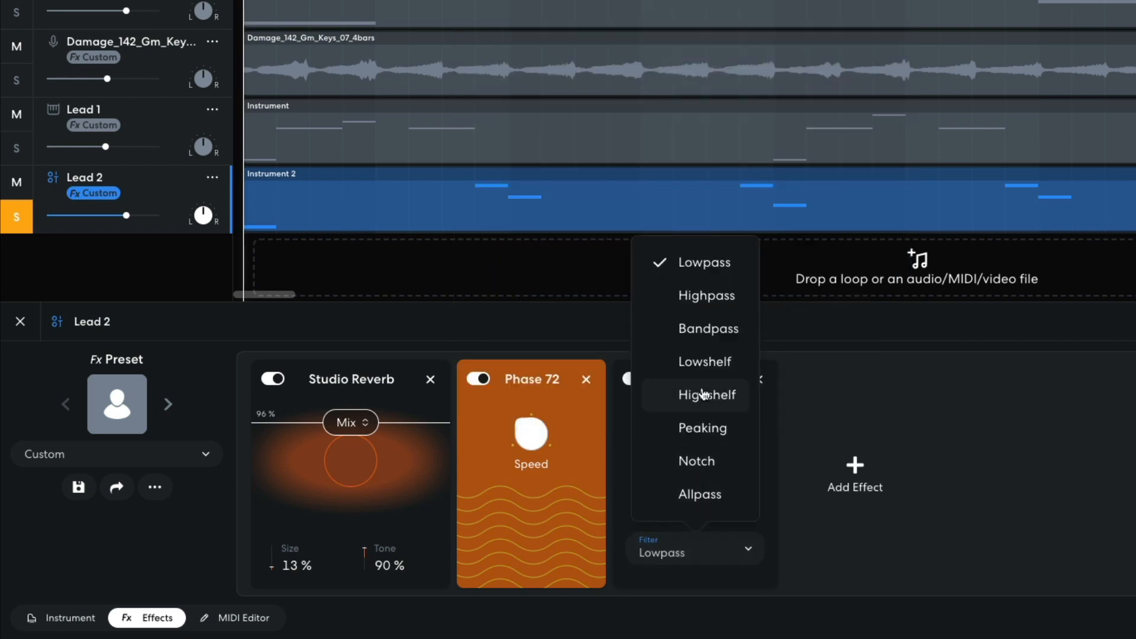
left_click(706, 296)
mouse_move(694, 459)
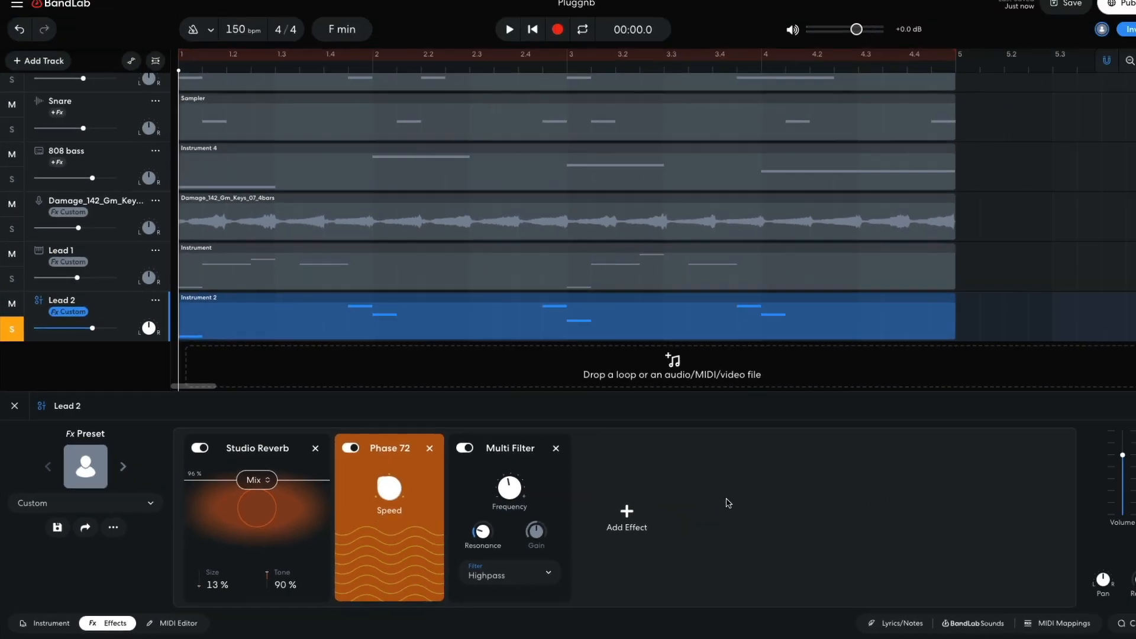
key("space")
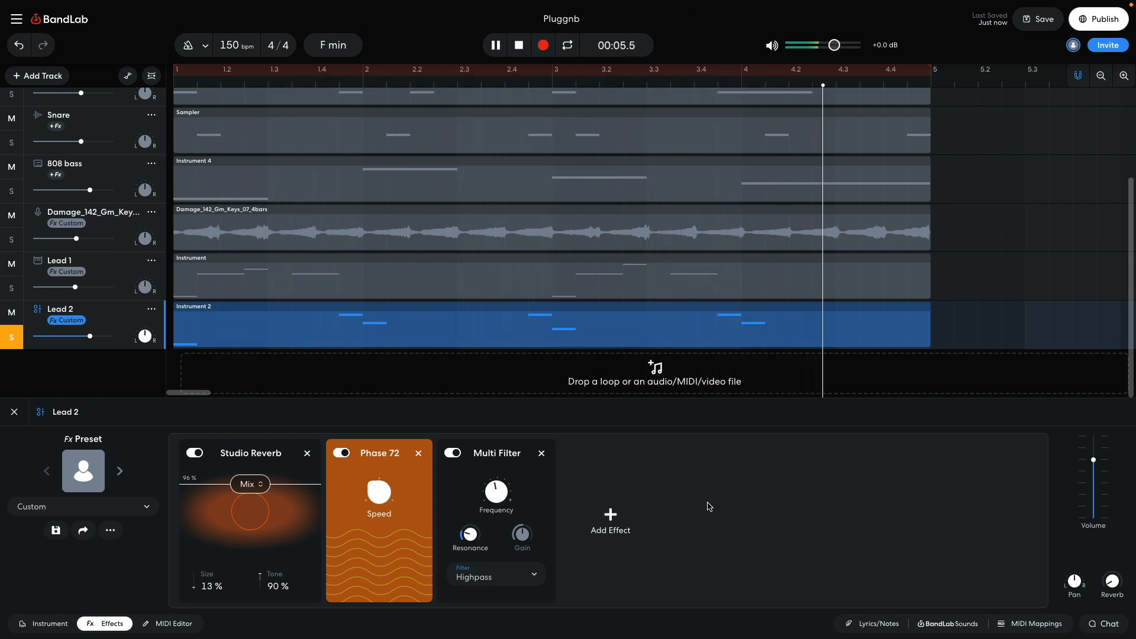
key("space")
Step: Turn off solo on the Lead 2 track and play back the beat with all tracks, including the full arrangement
left_click(19, 343)
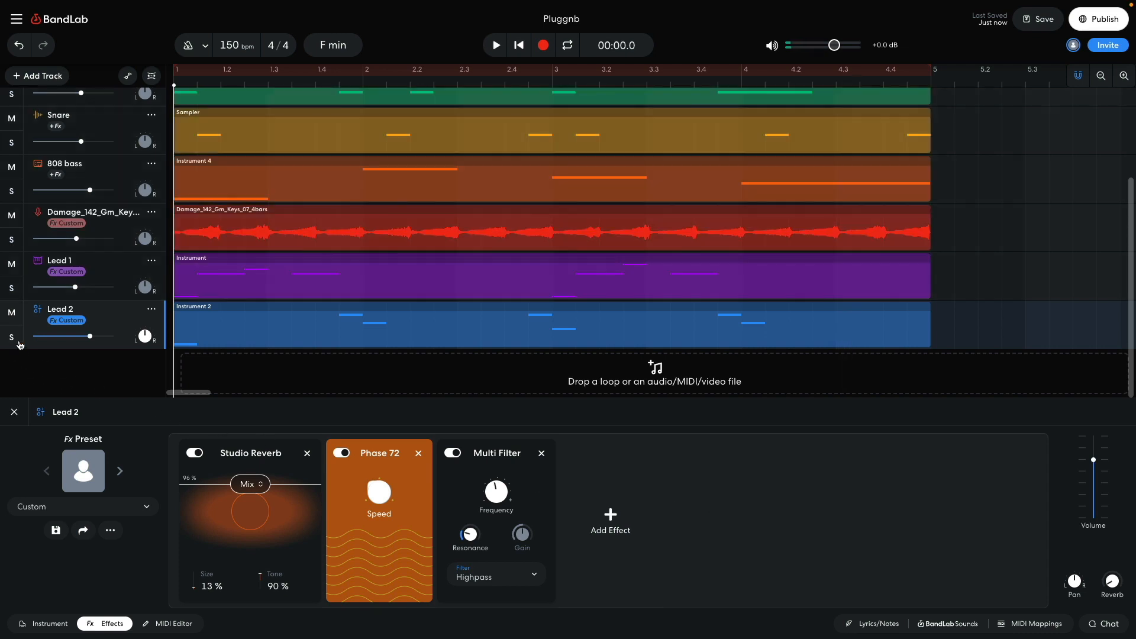
key("space")
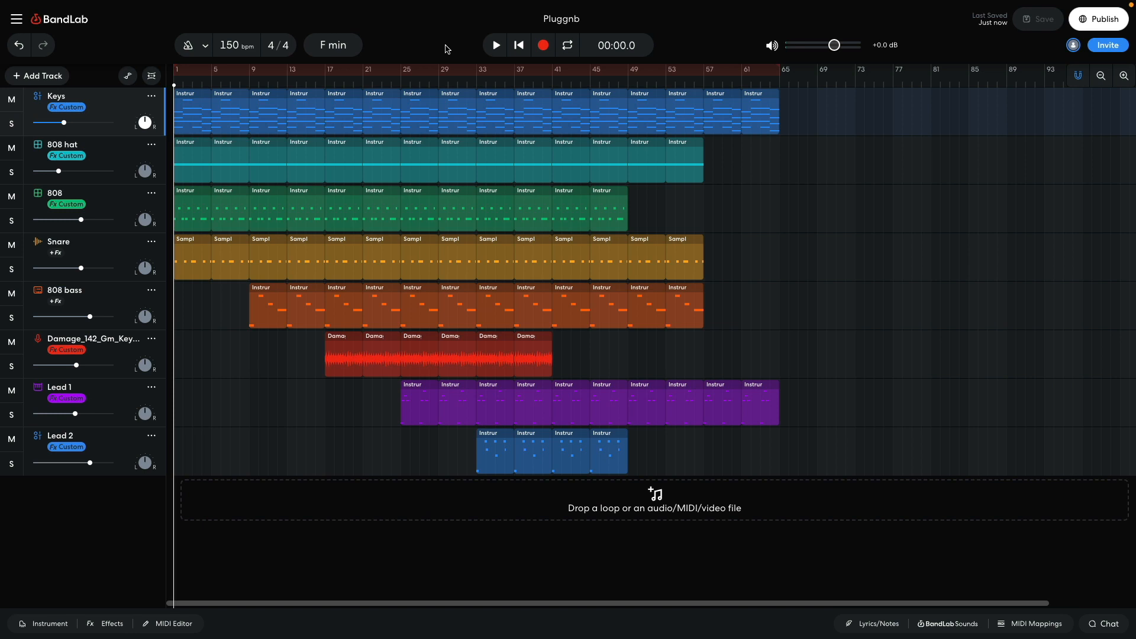
key("space")
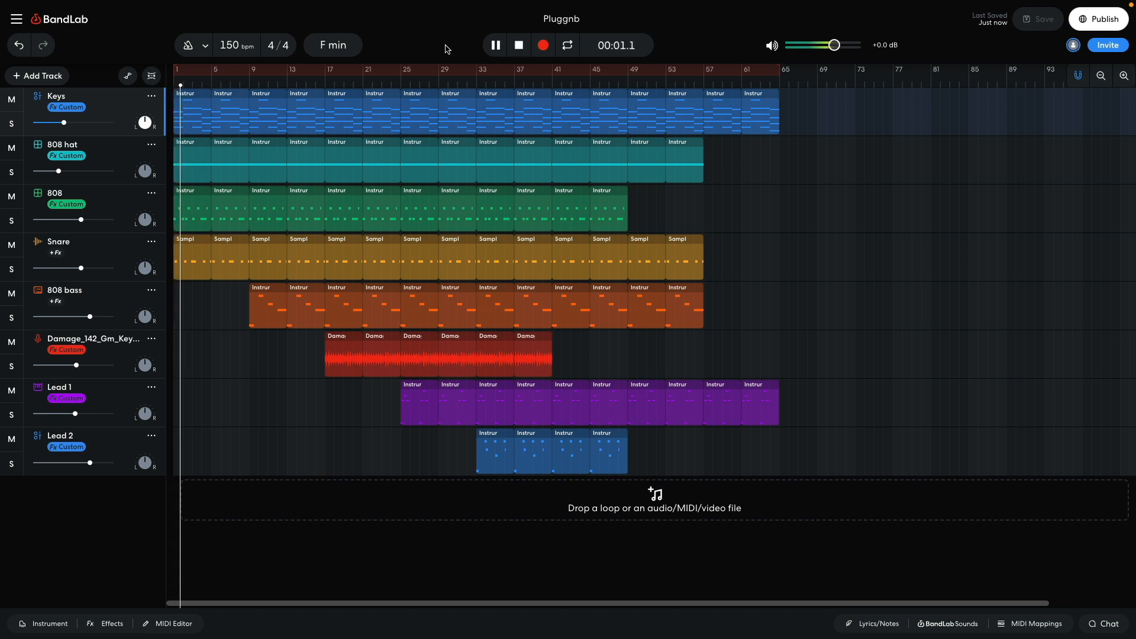